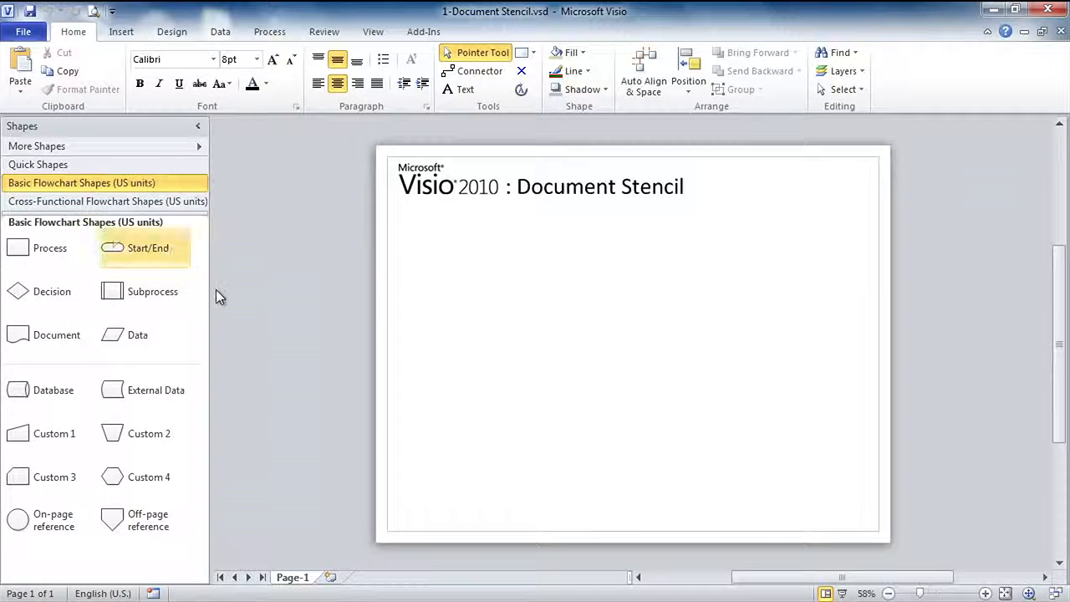
Show the document stencil and dock it on the side of the drawing opposite the Shapes pane
left_click(121, 208)
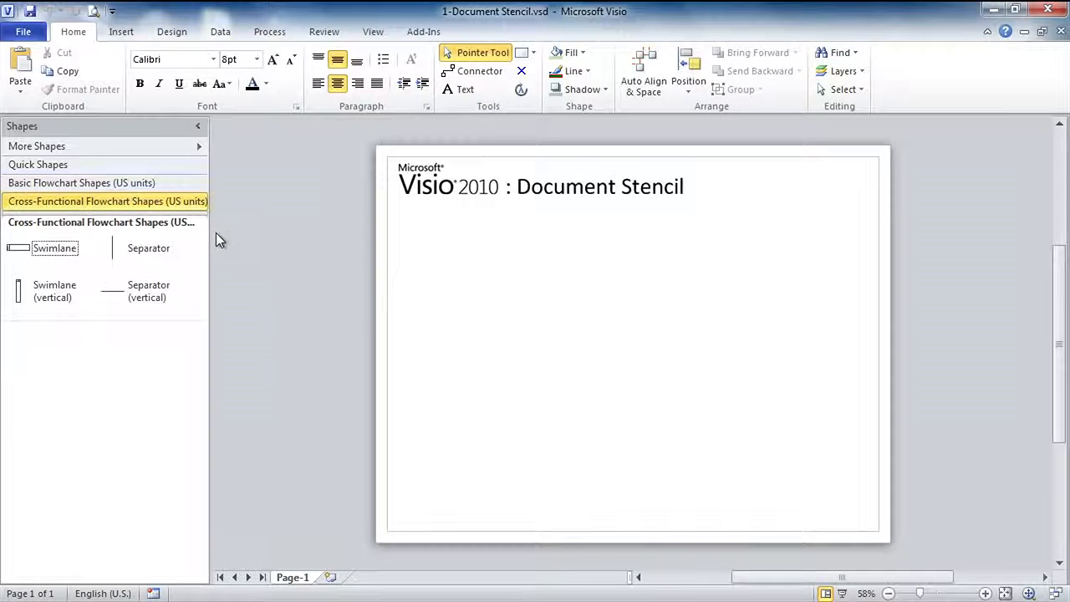
left_click(101, 184)
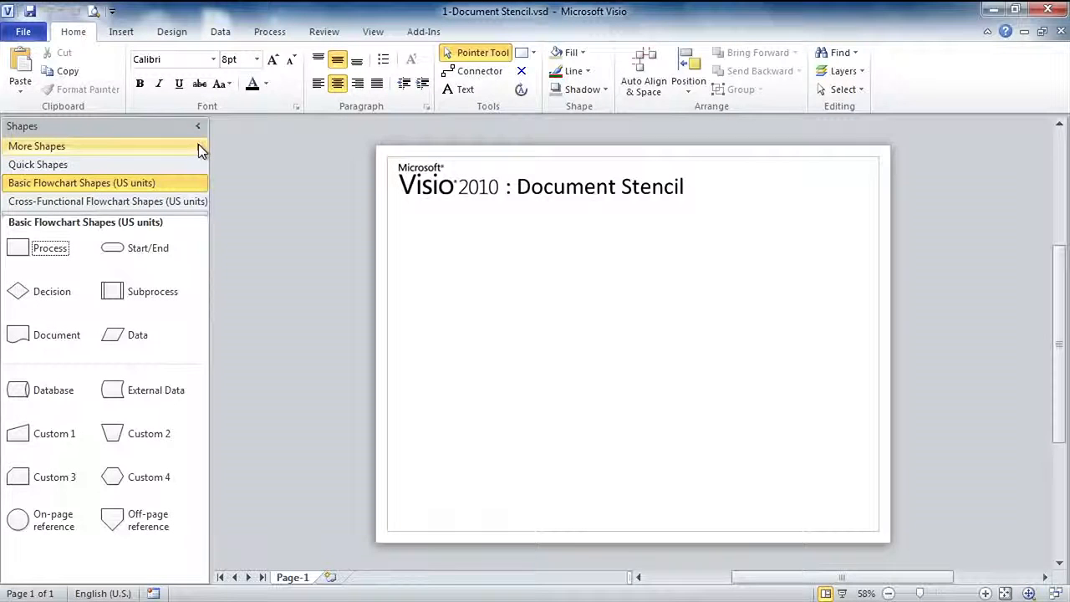
left_click(201, 150)
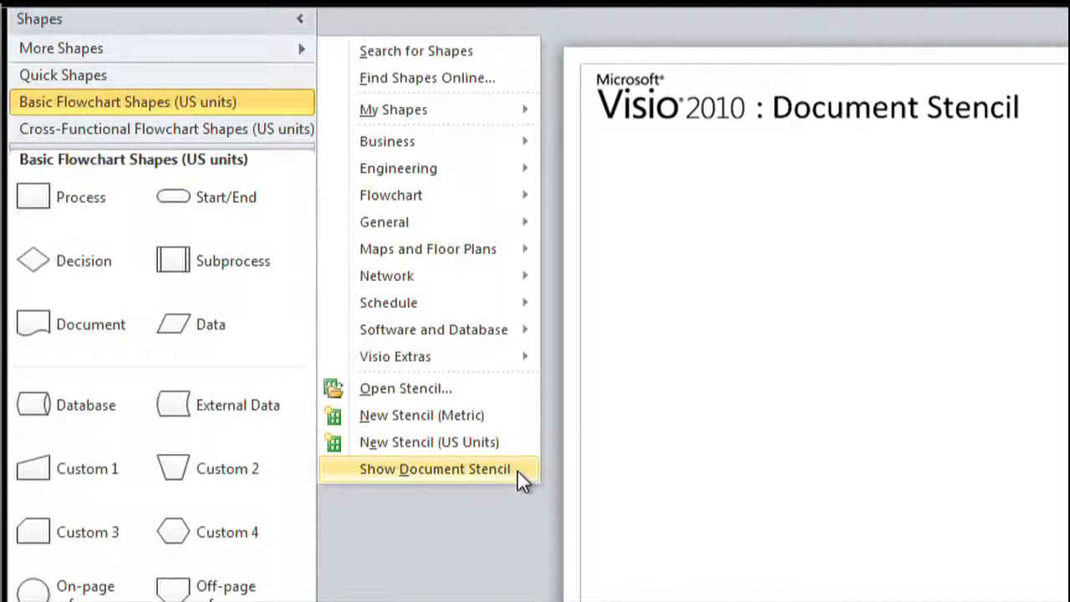
left_click(517, 472)
left_click_drag(138, 160, 1069, 154)
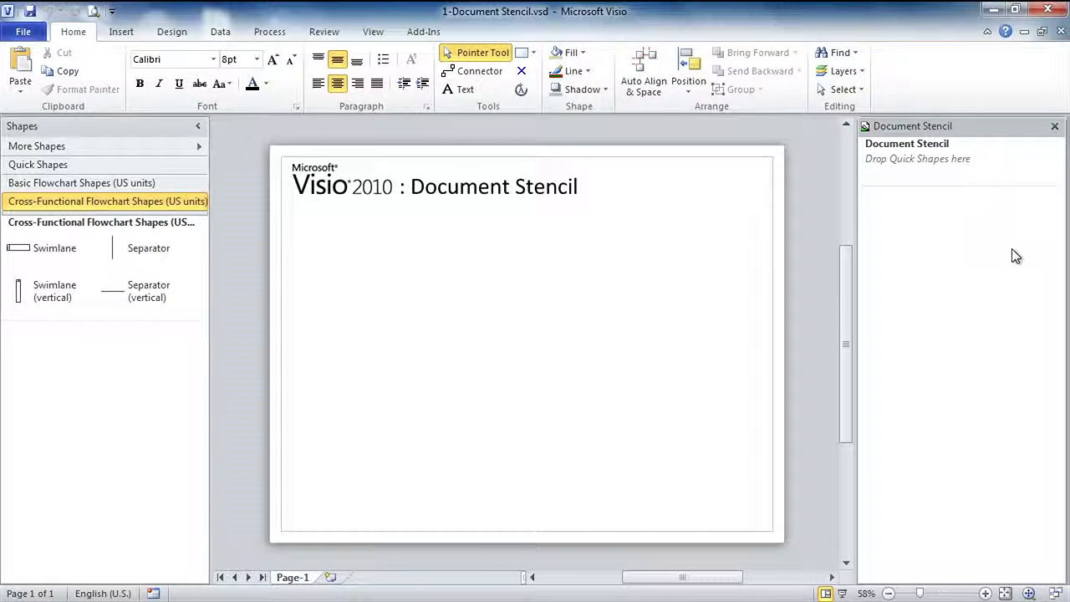
From Basic Flowchart Shapes, place three Process shapes in a column and Start/End, Subprocess and Data in a row beside the first
left_click(115, 186)
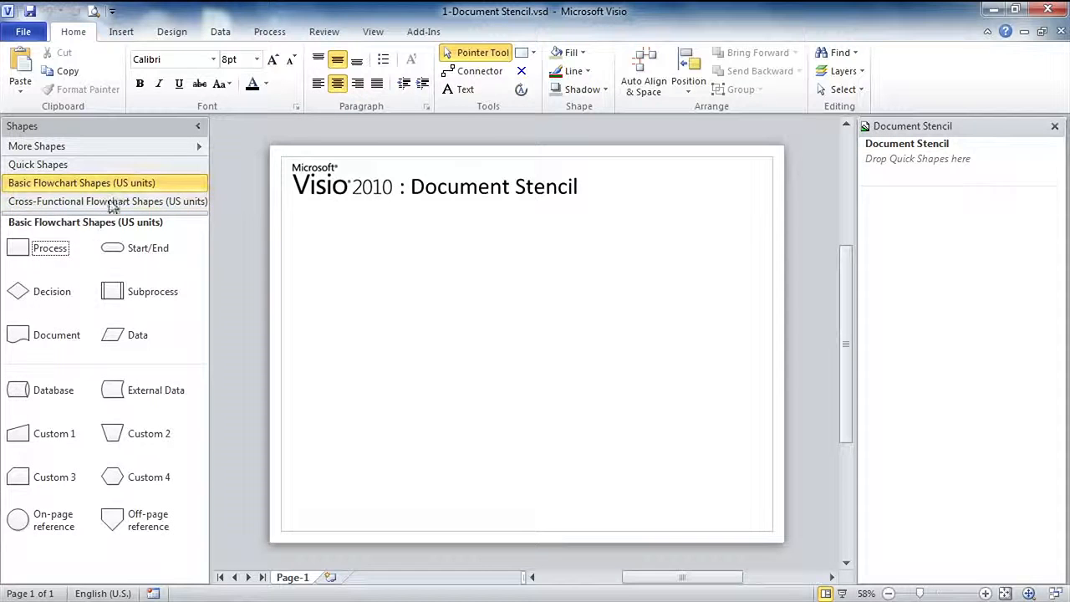
left_click_drag(16, 254, 354, 276)
left_click_drag(114, 248, 451, 268)
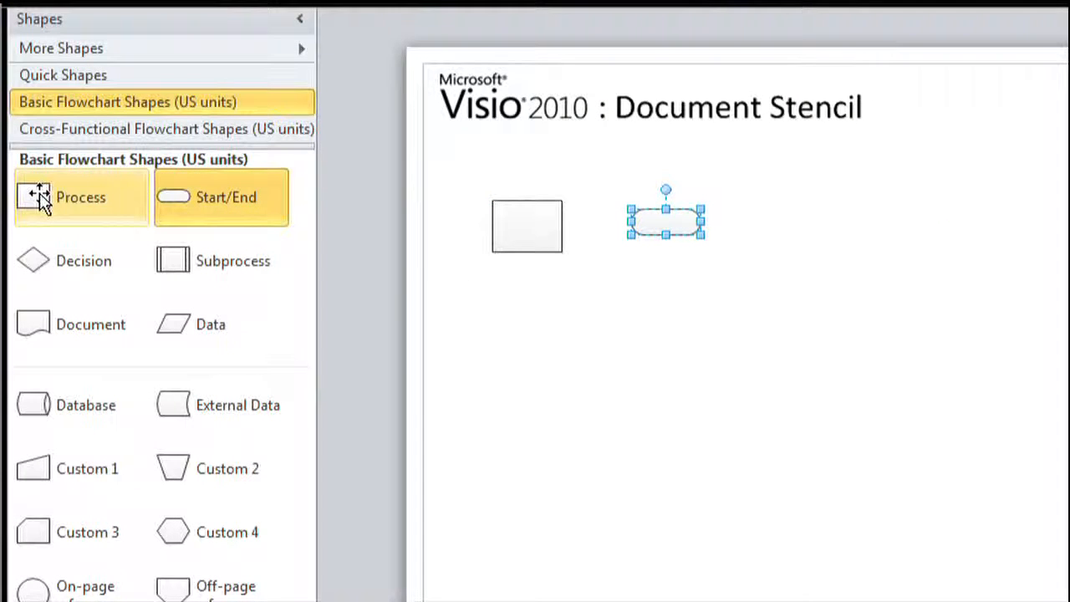
left_click_drag(35, 198, 535, 314)
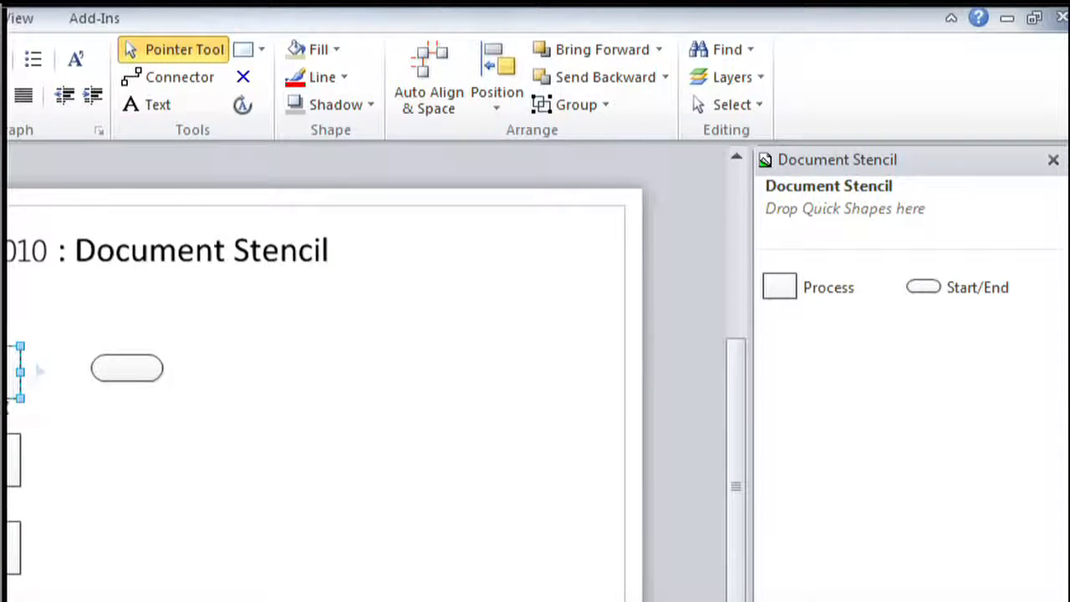
left_click(7, 470)
left_click(536, 410)
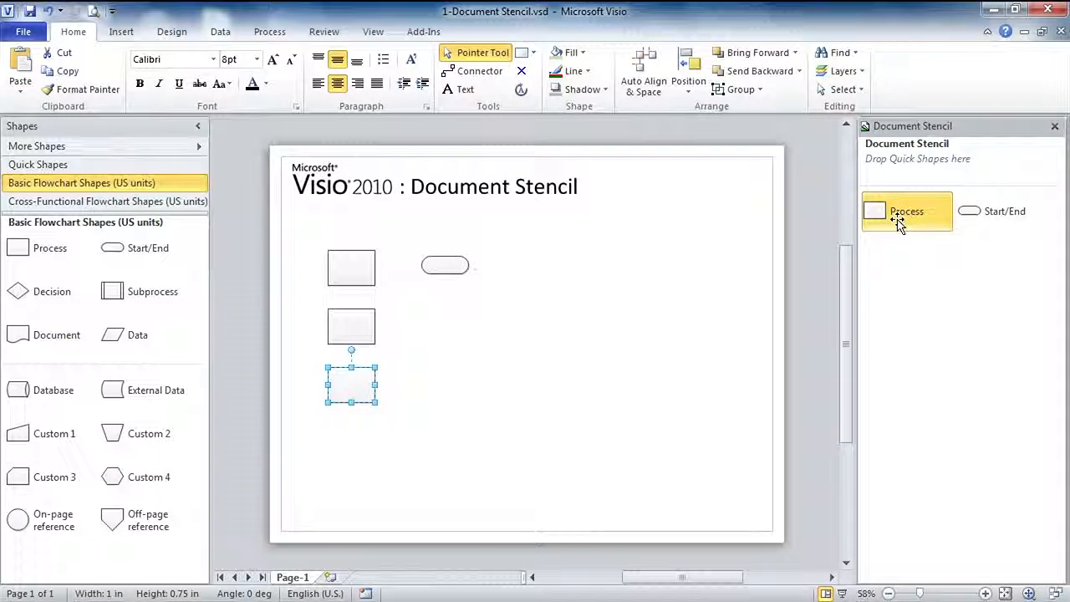
left_click_drag(112, 292, 522, 268)
left_click_drag(138, 335, 626, 272)
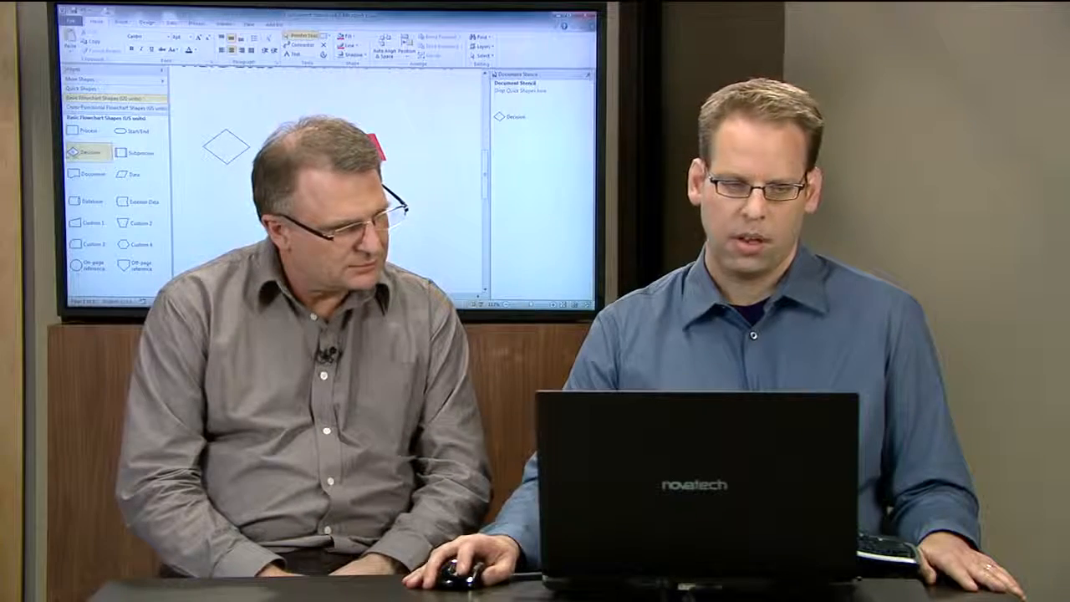
Open the document stencil's Decision master for editing and add the text "?" to its diamond
right_click(72, 151)
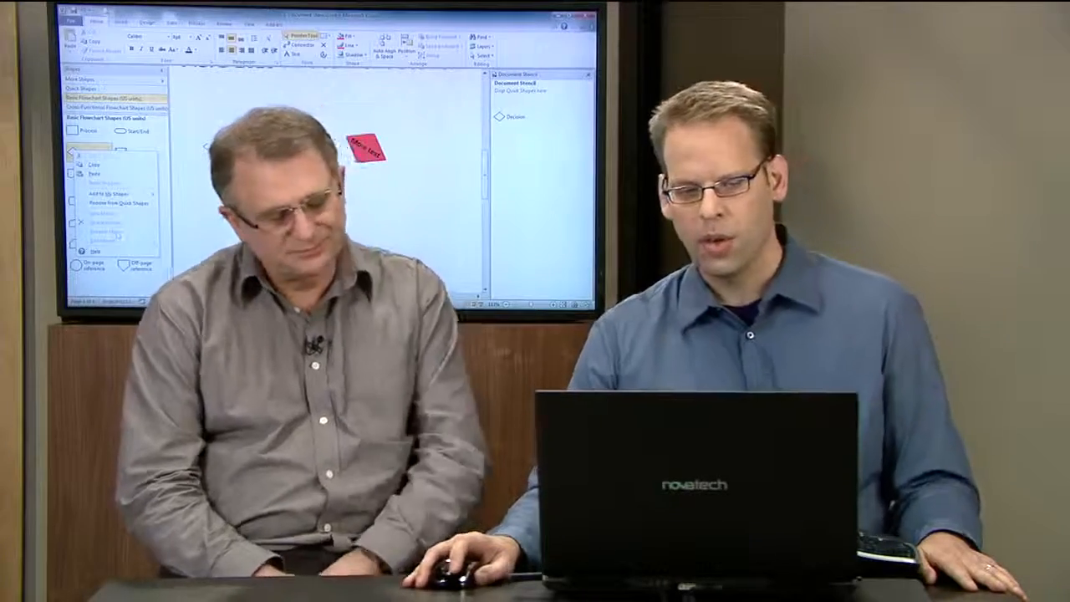
left_click(284, 404)
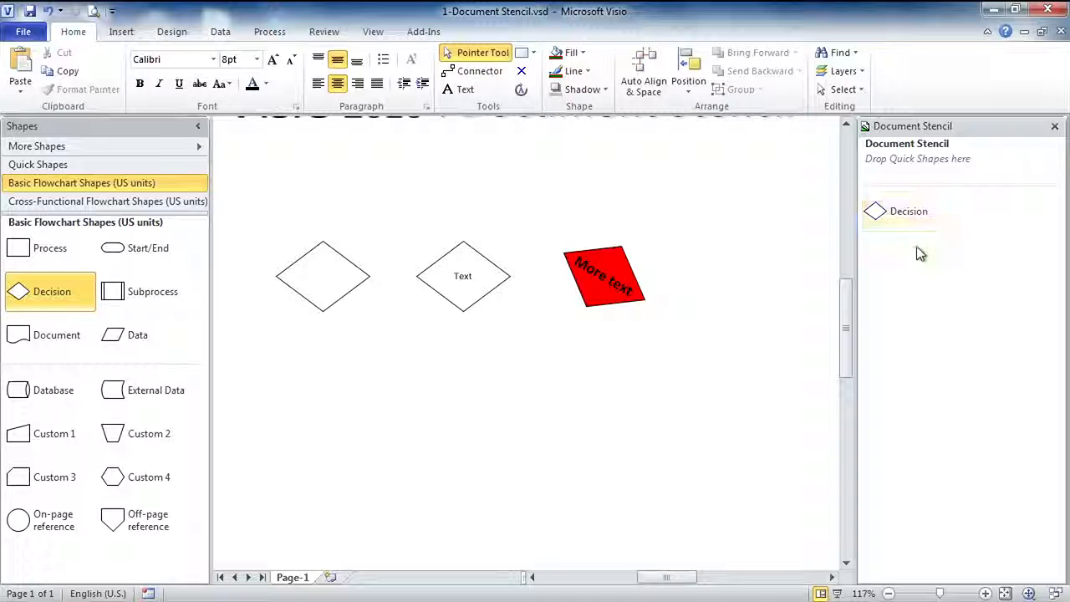
double_click(876, 213)
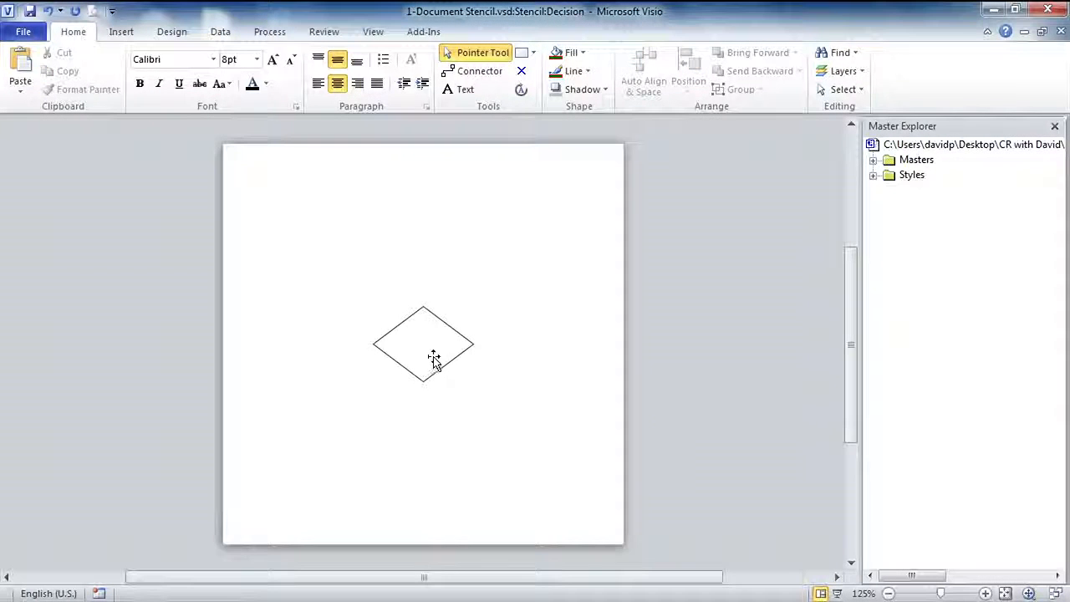
left_click(430, 349, "ctrl+shift")
left_click(433, 351)
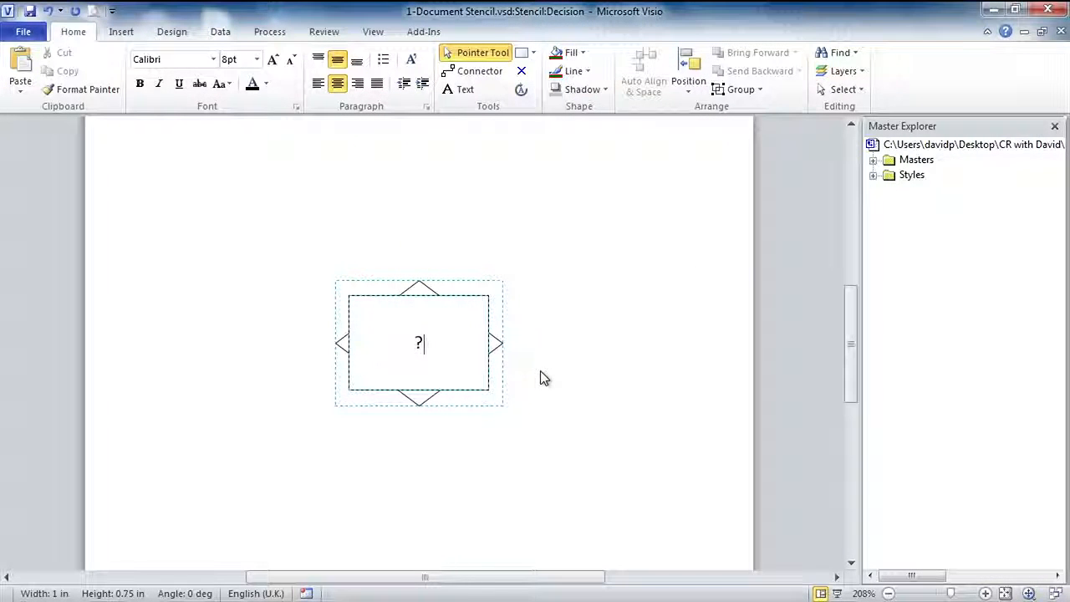
left_click(546, 332)
Fill the Decision master's diamond with a light green theme color
left_click(448, 338)
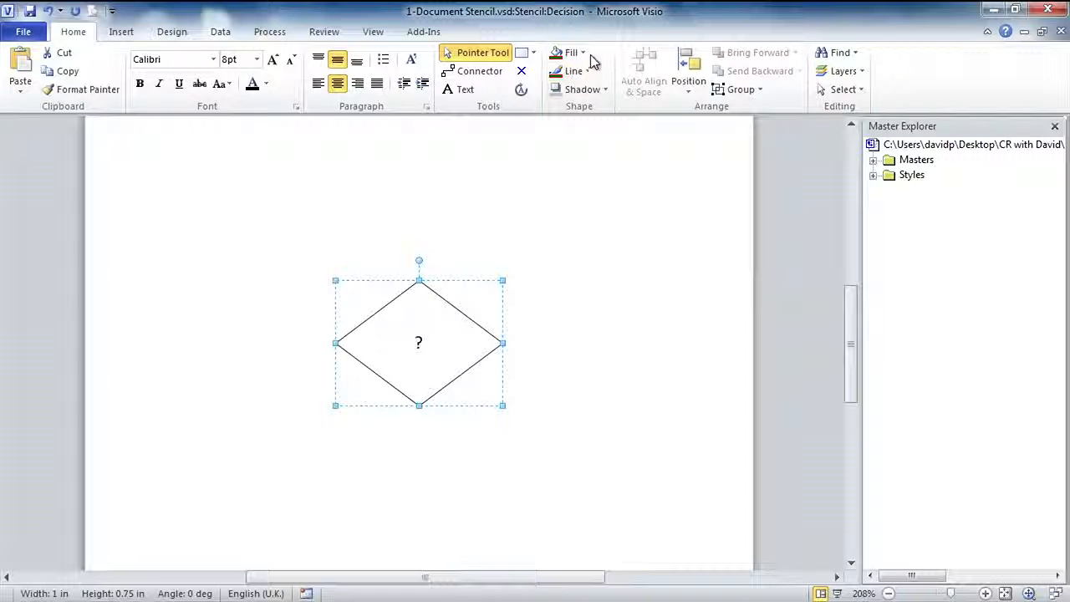
left_click(583, 53)
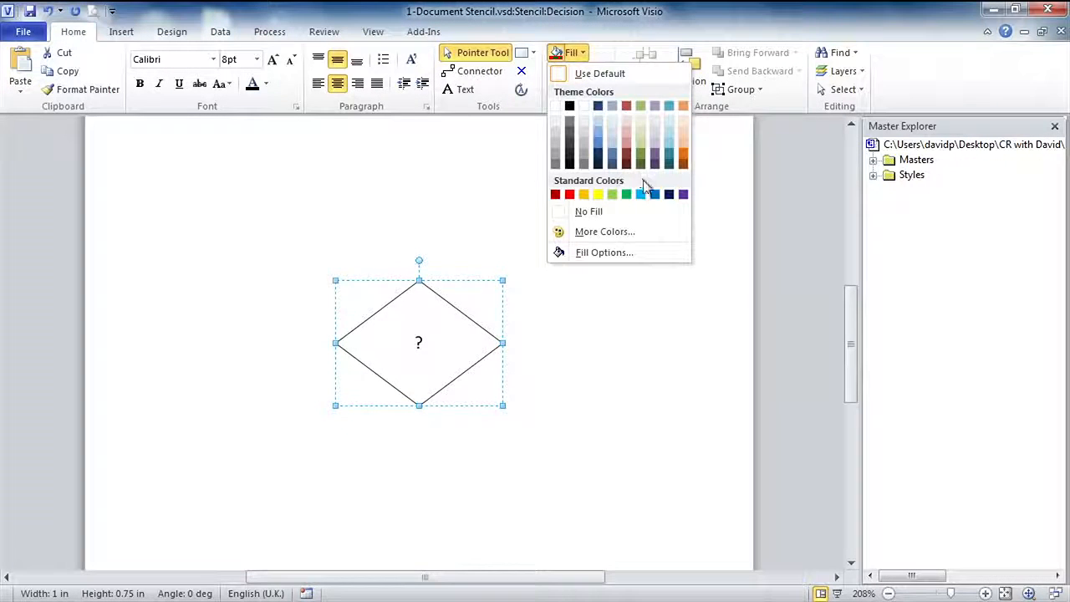
left_click(642, 132)
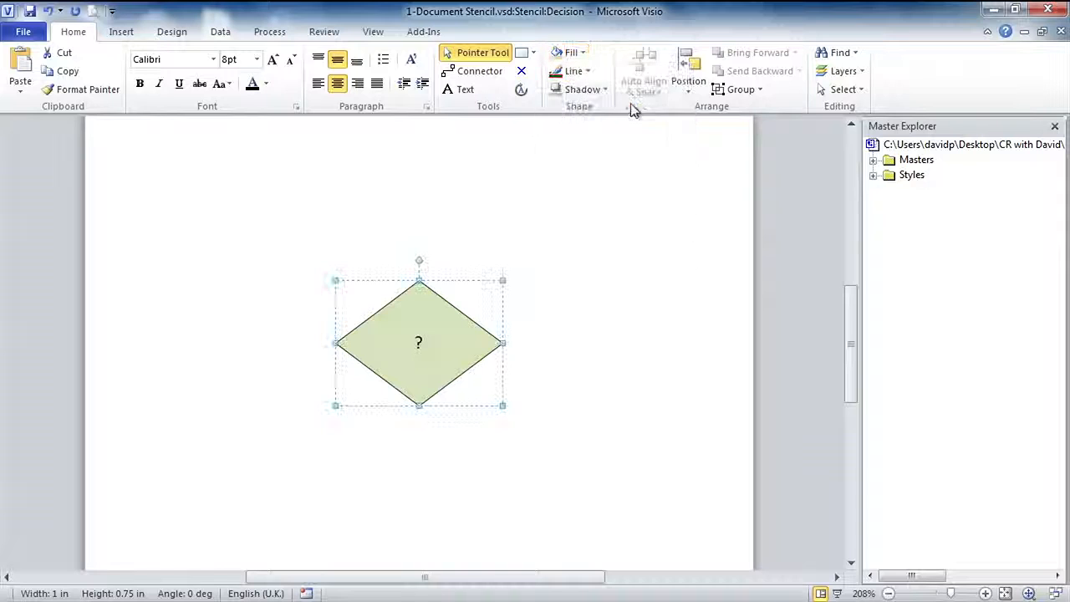
Give the Decision master's diamond a dark green outline with a very thick line weight
left_click(591, 74)
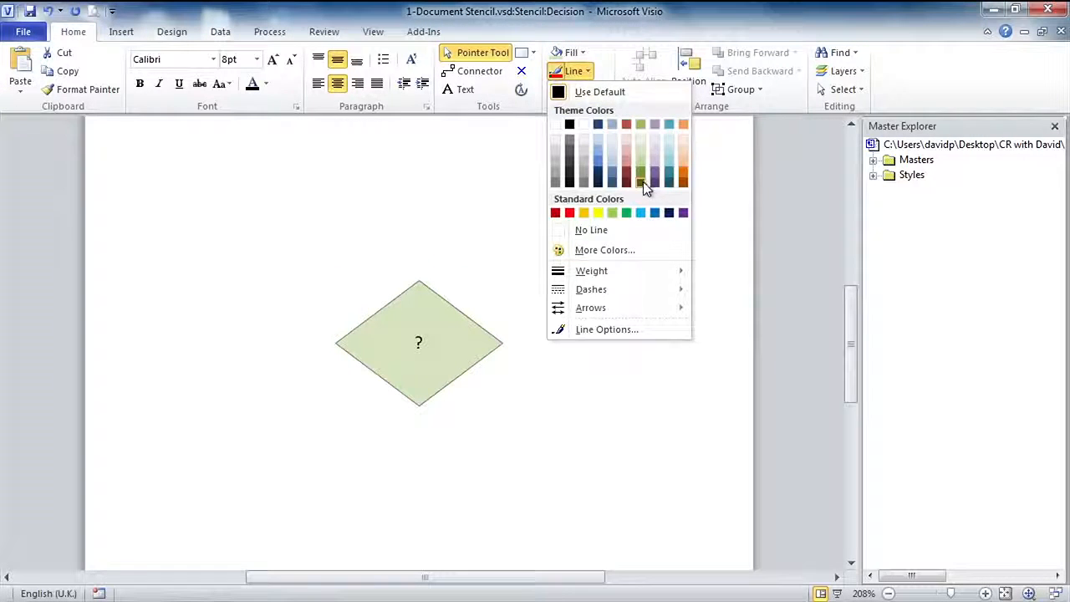
left_click(641, 180)
left_click(592, 75)
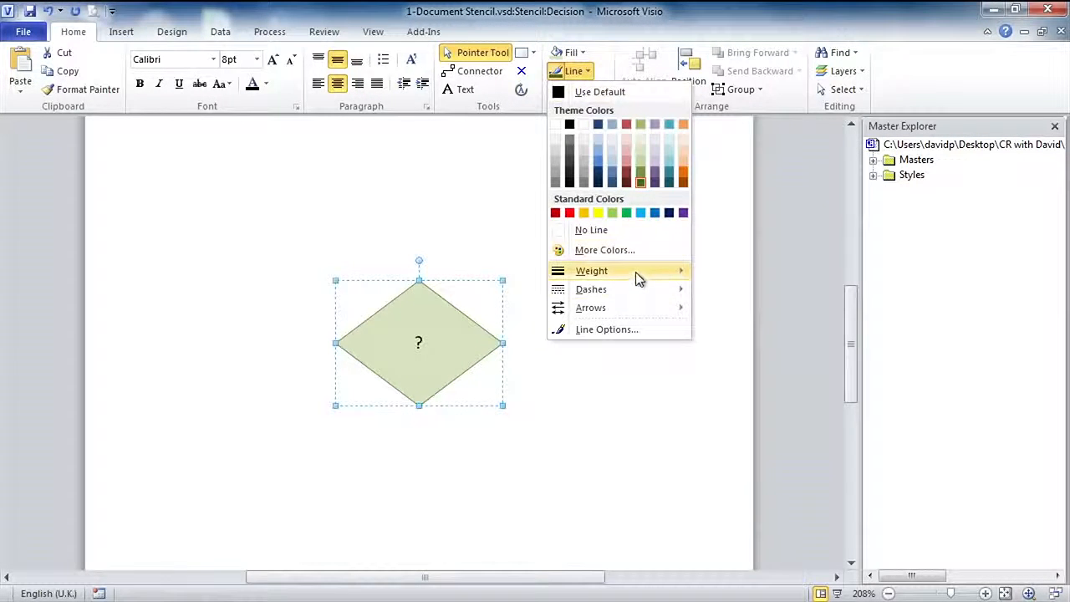
mouse_move(638, 272)
left_click(767, 467)
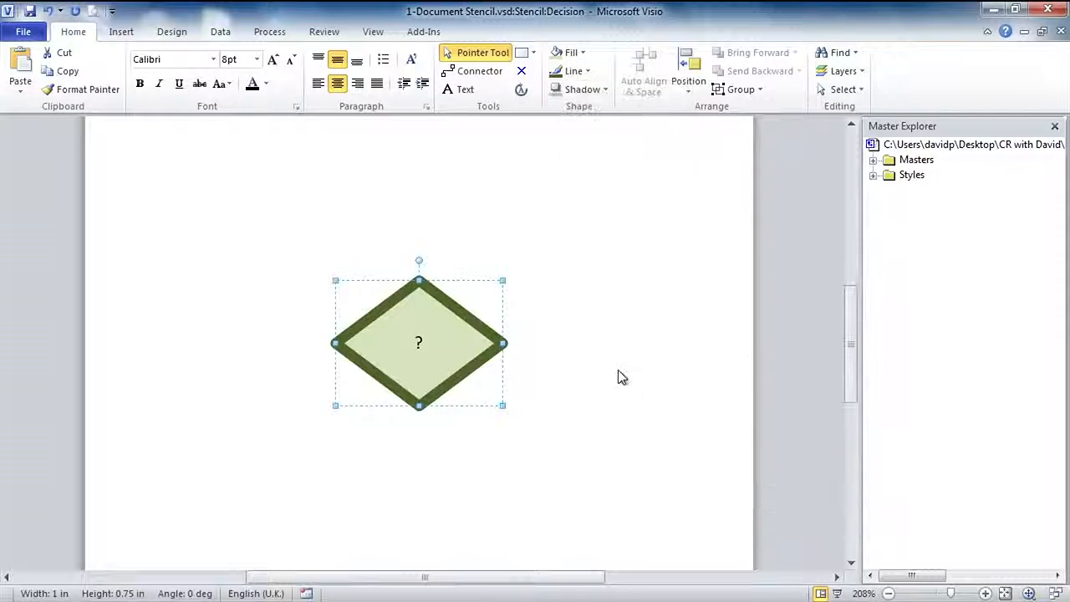
Rotate the master's diamond to 5 degrees and close the master, updating Decision and all of its instances
left_click_drag(410, 257, 416, 229)
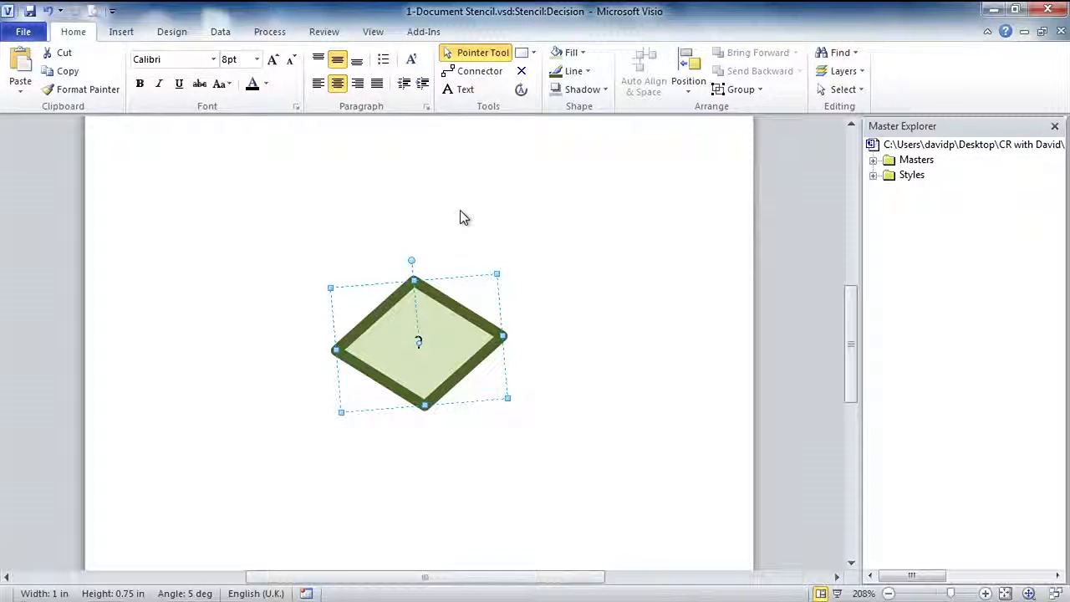
key("ctrl+z")
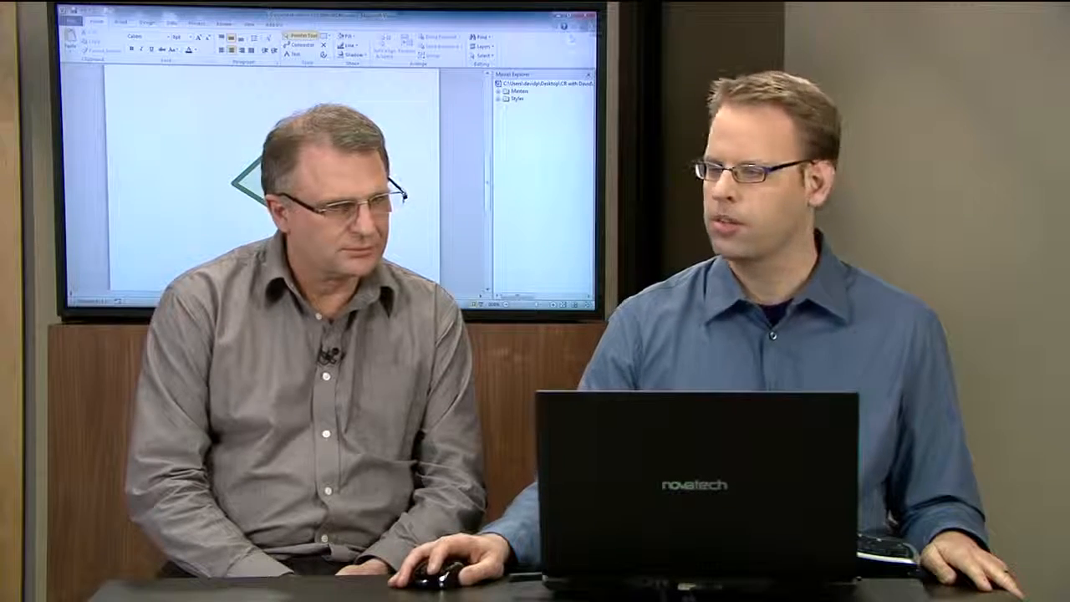
left_click(592, 27)
left_click_drag(355, 146, 387, 125)
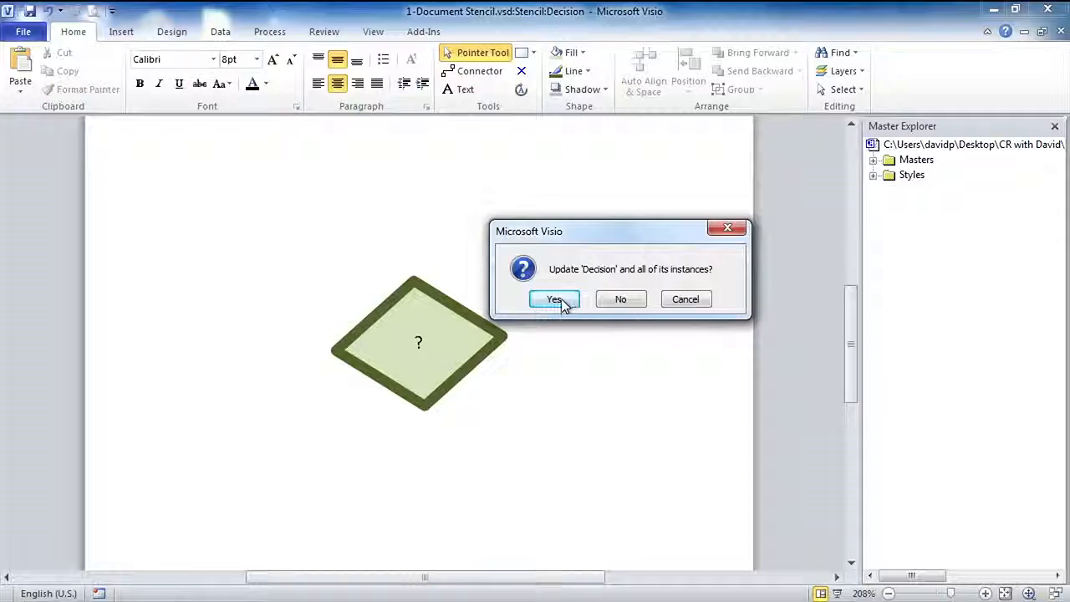
left_click(552, 298)
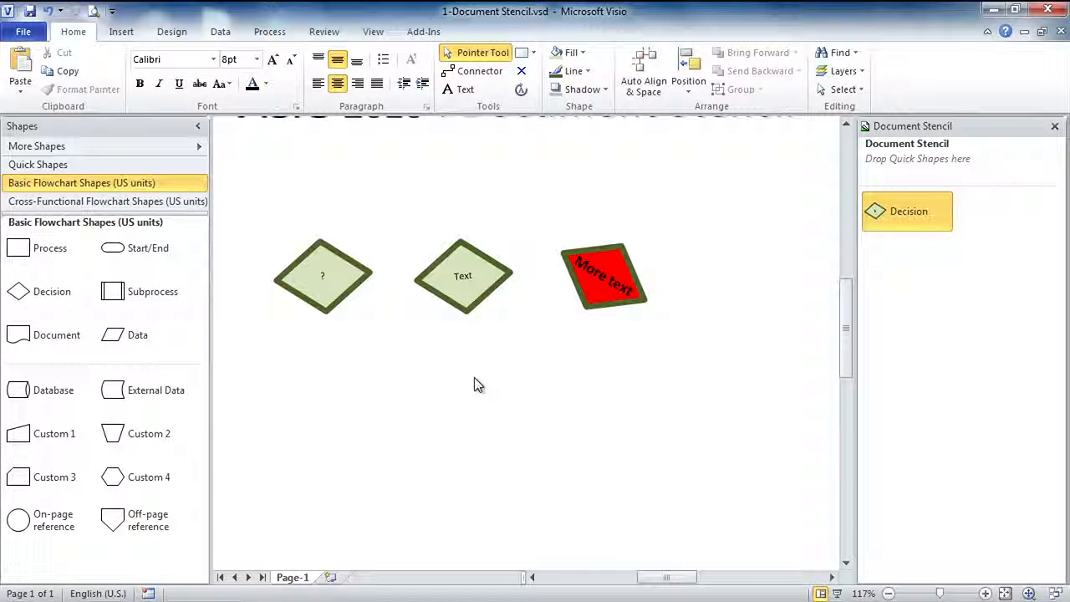
Examine the three Decision shapes on the page to compare which formatting each takes from the edited master
left_click(318, 280, "ctrl+shift")
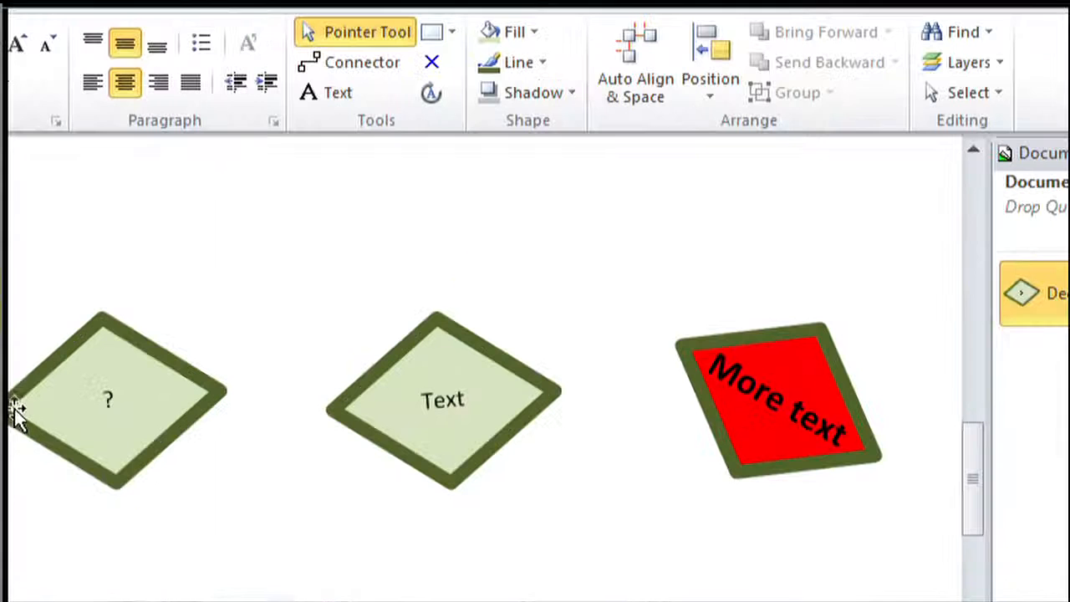
type("?")
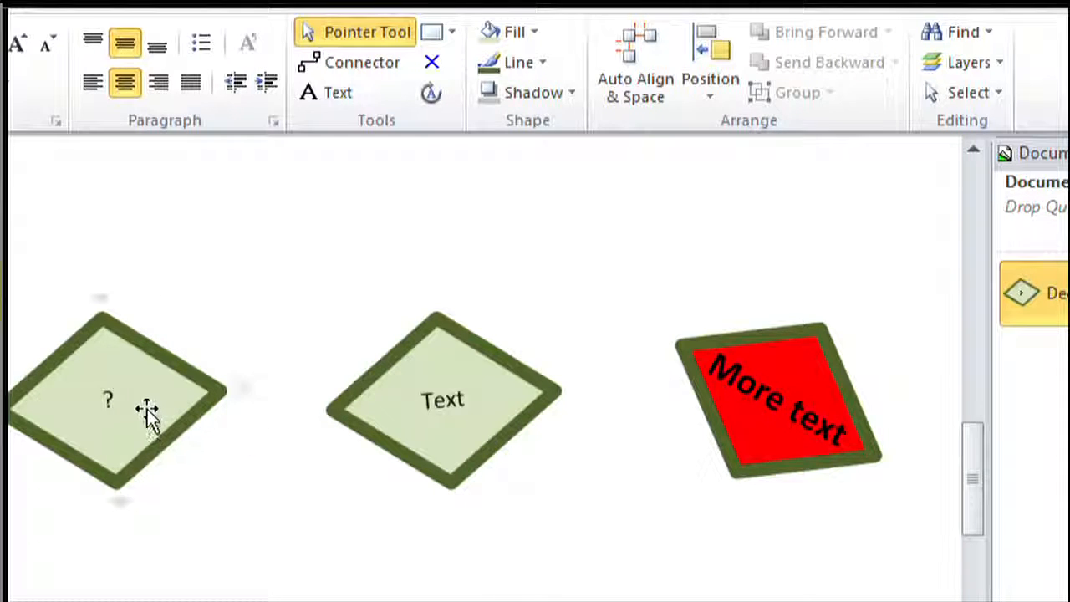
left_click(467, 457)
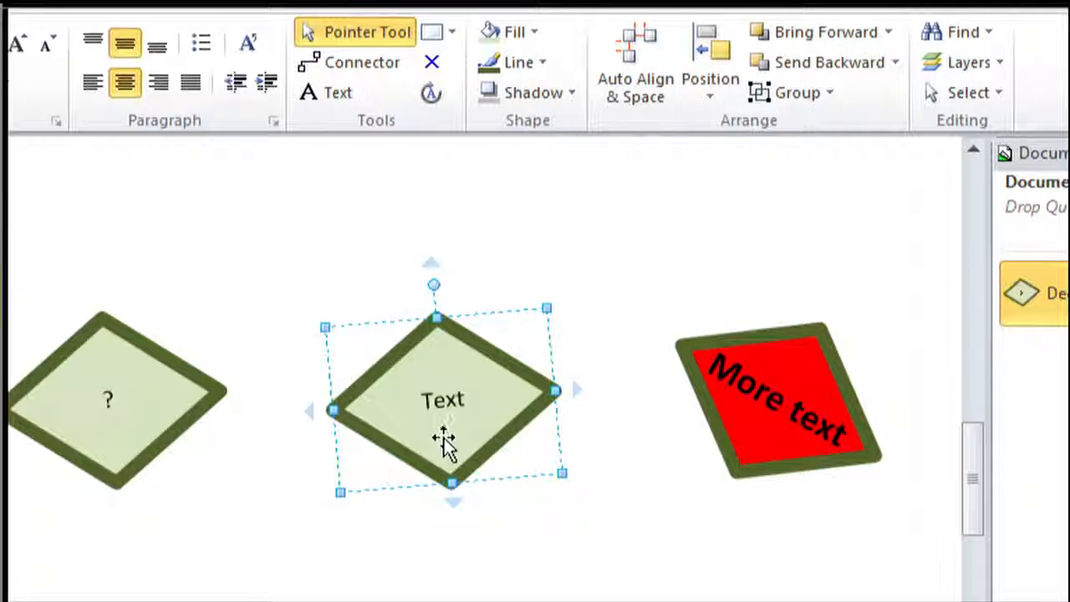
left_click(684, 561)
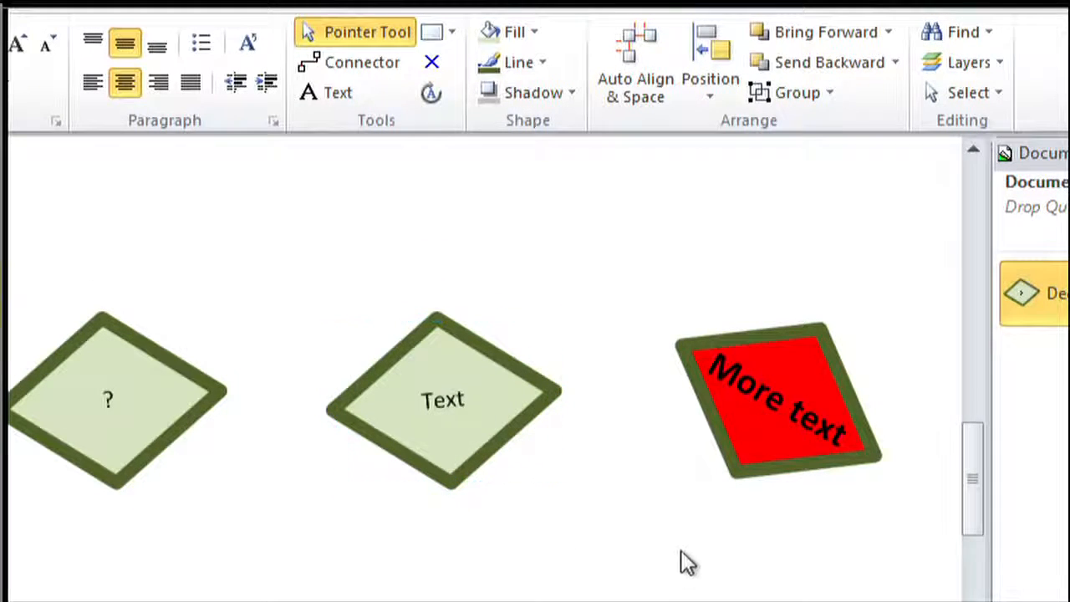
left_click(789, 405)
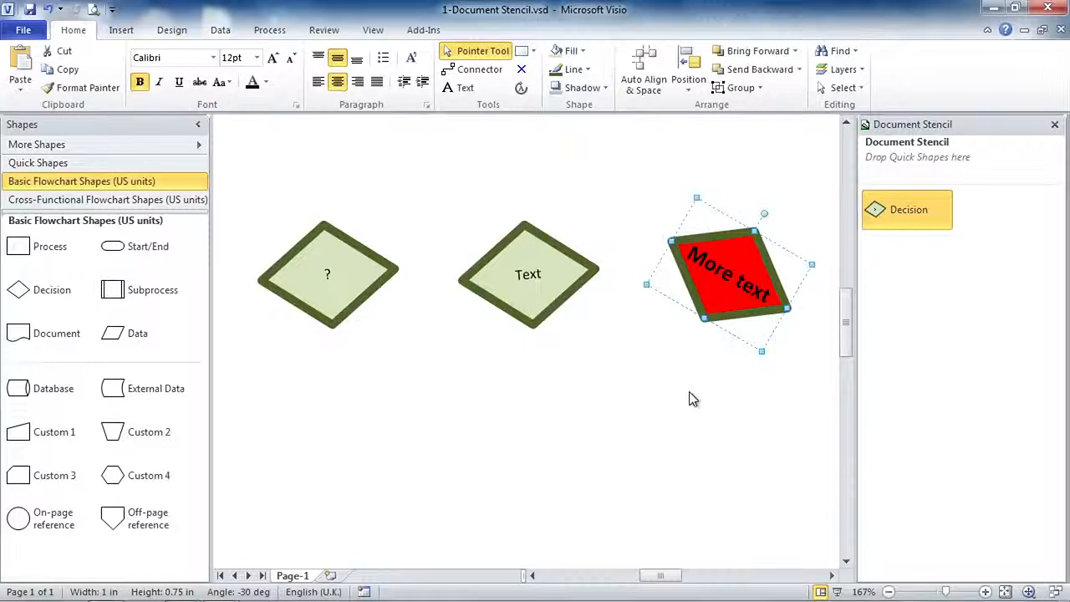
left_click(718, 589)
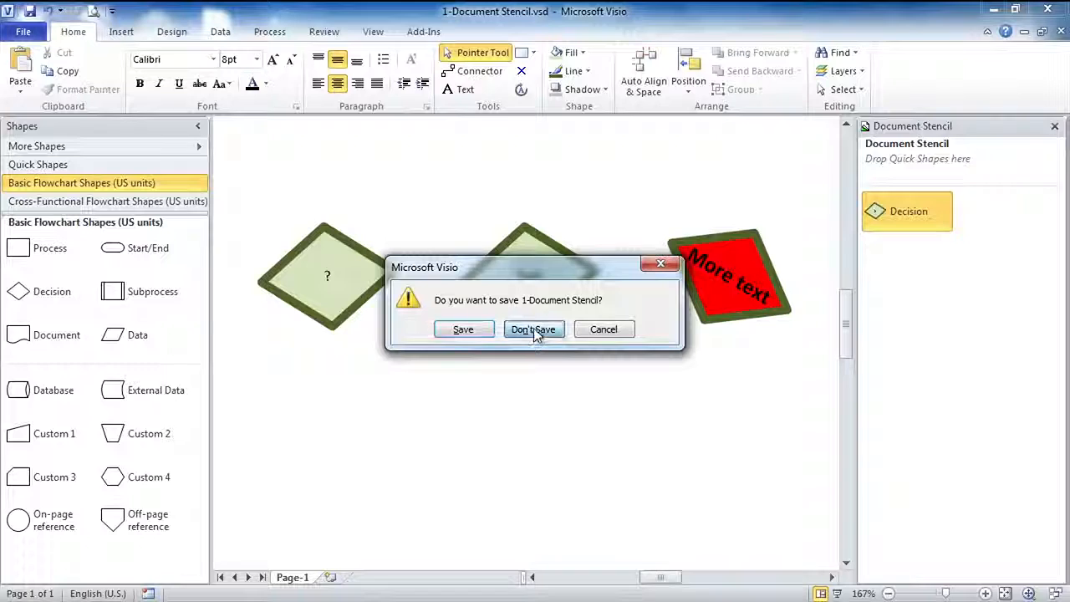
Close 1-Document Stencil without saving the changes
left_click(535, 331)
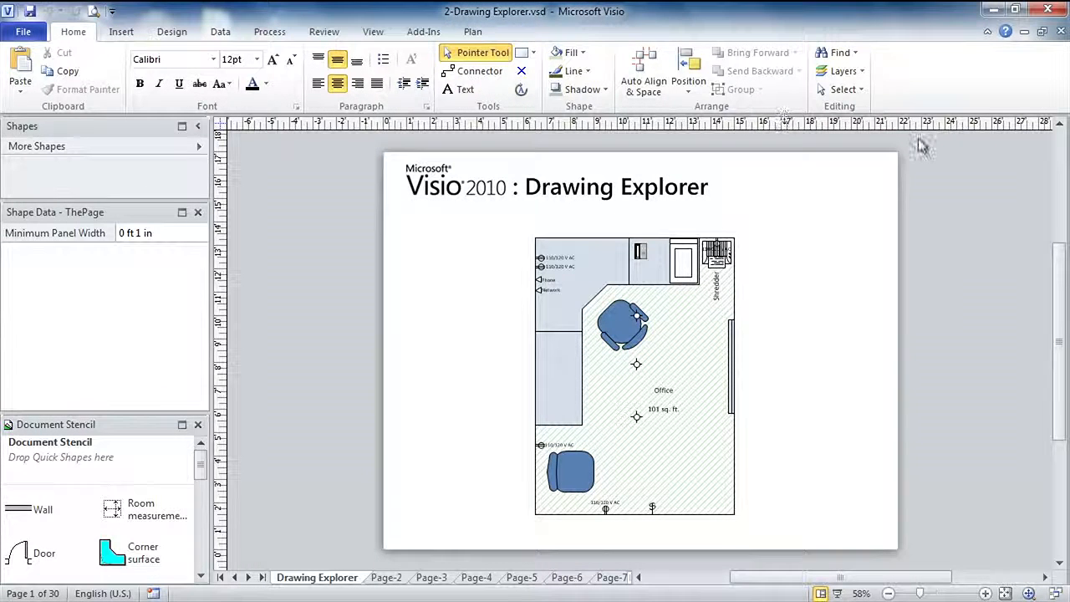
Add the Developer tab to the ribbon in the 2-Drawing Explorer.vsd window and display its commands
right_click(920, 84)
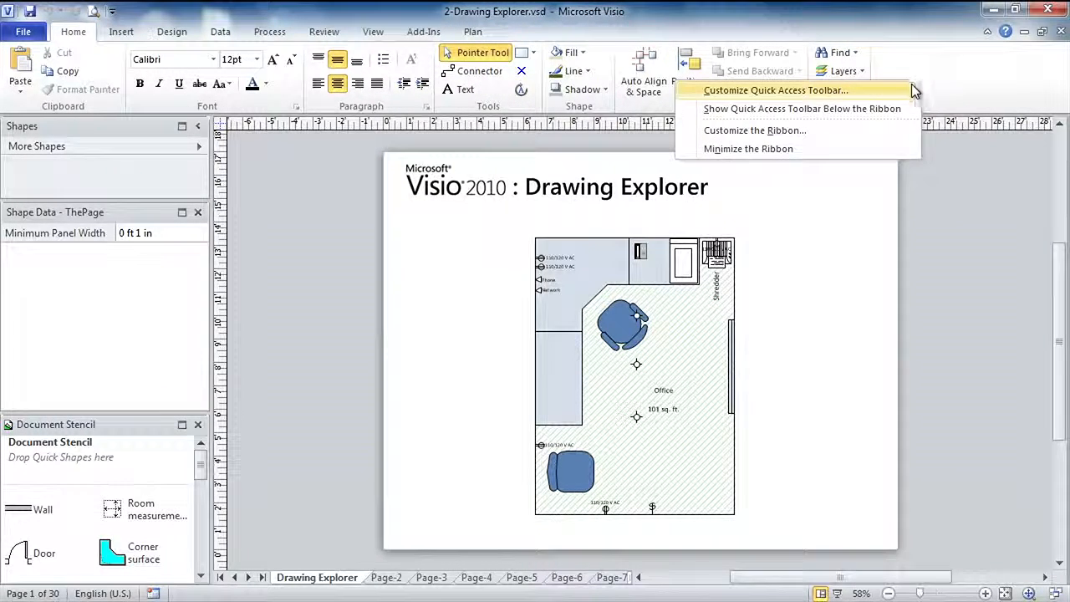
left_click(816, 133)
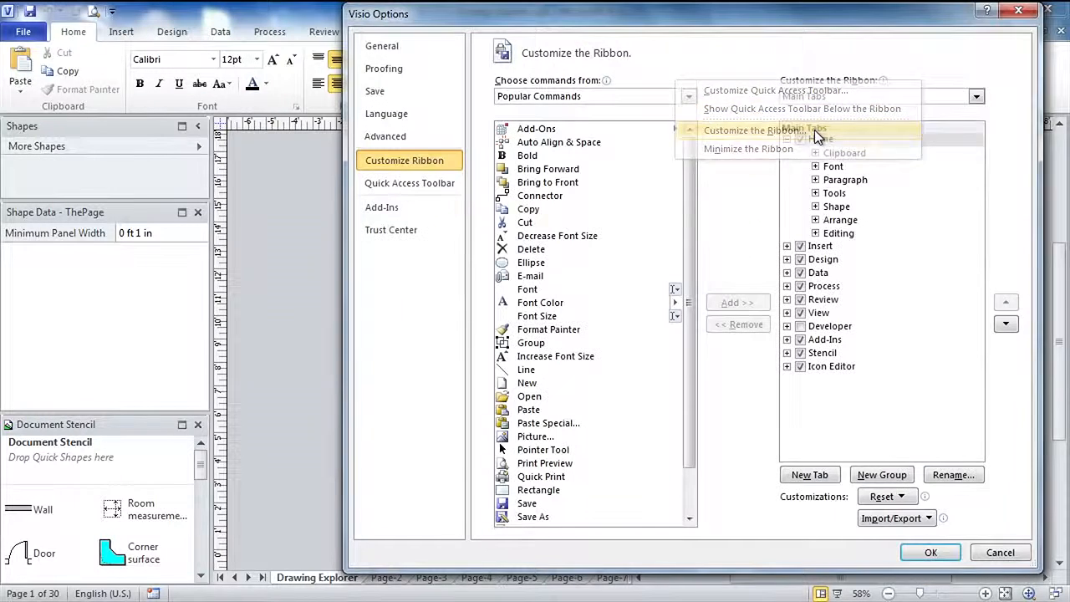
left_click(800, 327)
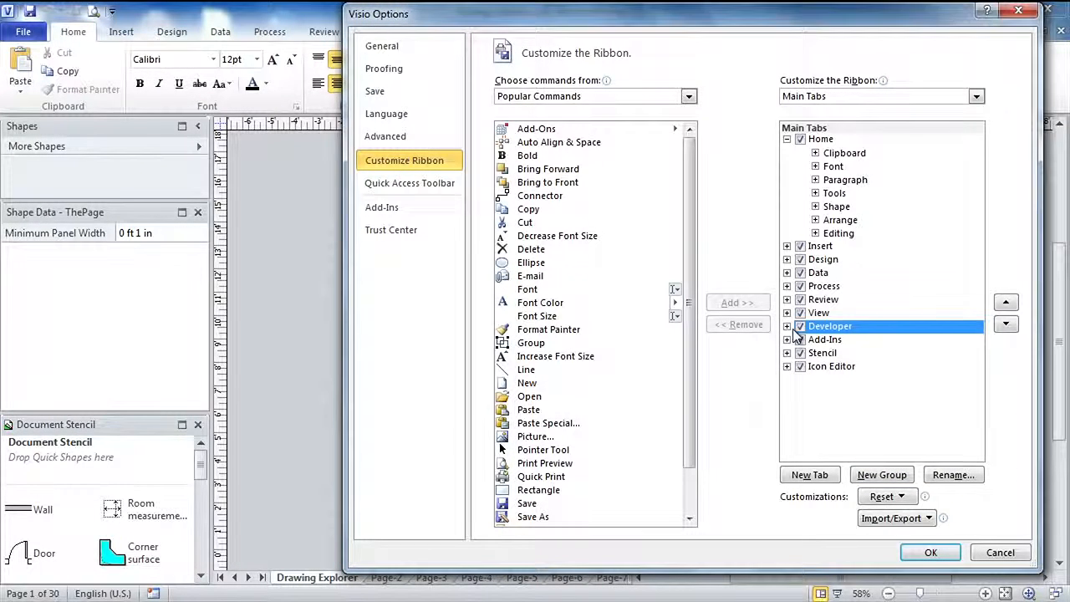
left_click(932, 554)
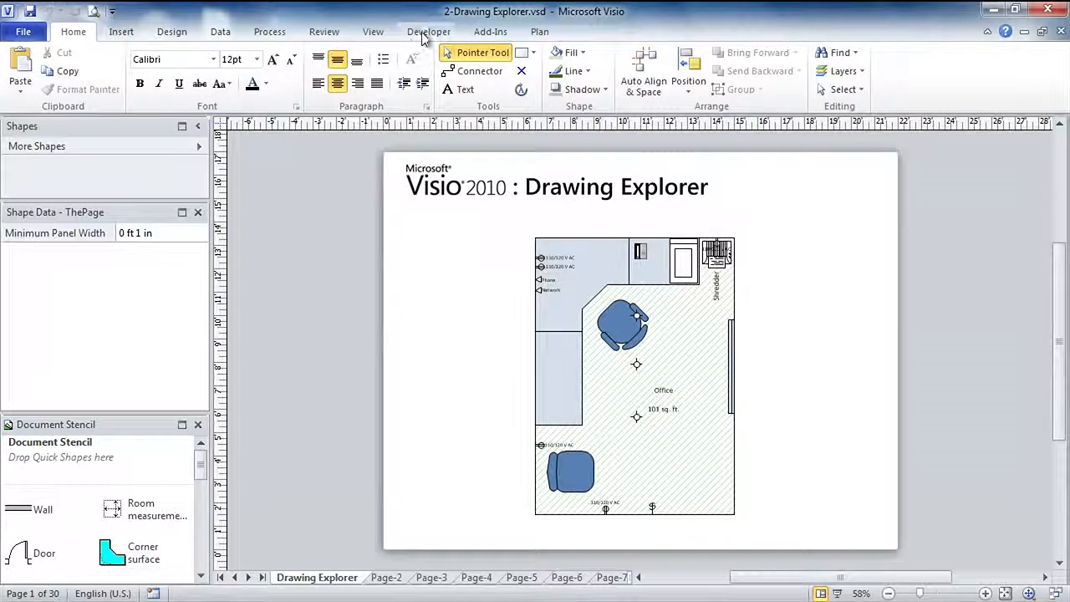
left_click(427, 34)
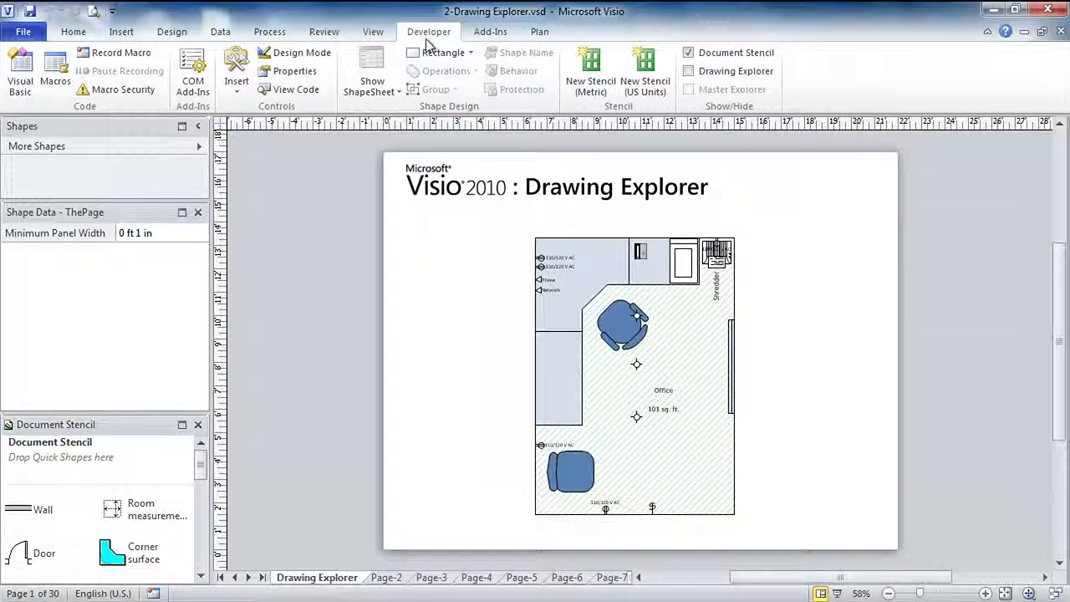
Show the Drawing Explorer window and dock it along the right side of the drawing area
left_click(689, 71)
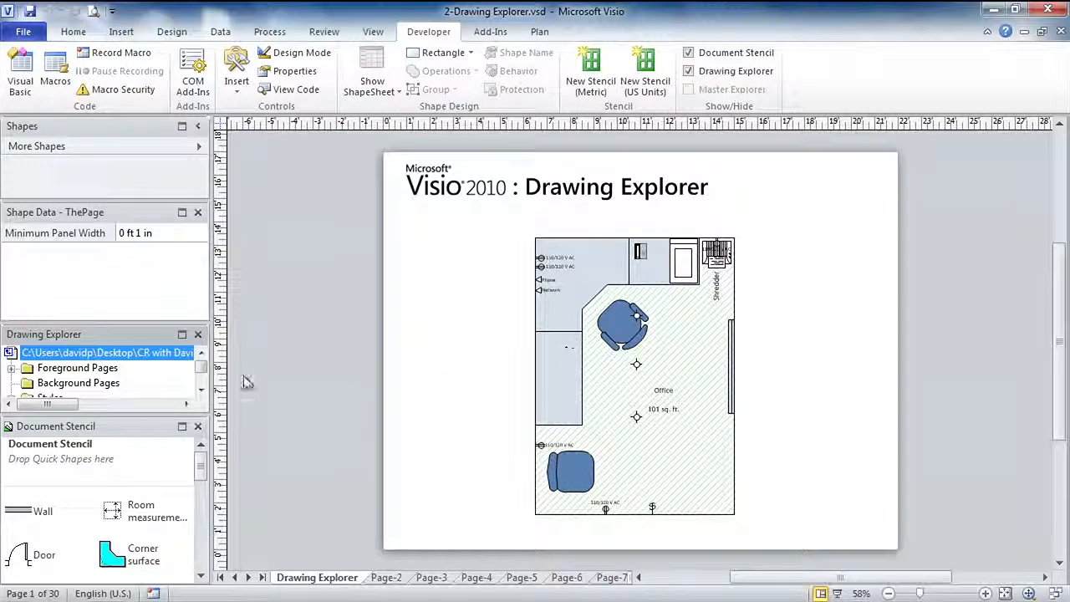
mouse_move(67, 333)
left_mouse_down()
mouse_move(692, 268)
mouse_move(1064, 214)
mouse_move(1056, 235)
left_mouse_up()
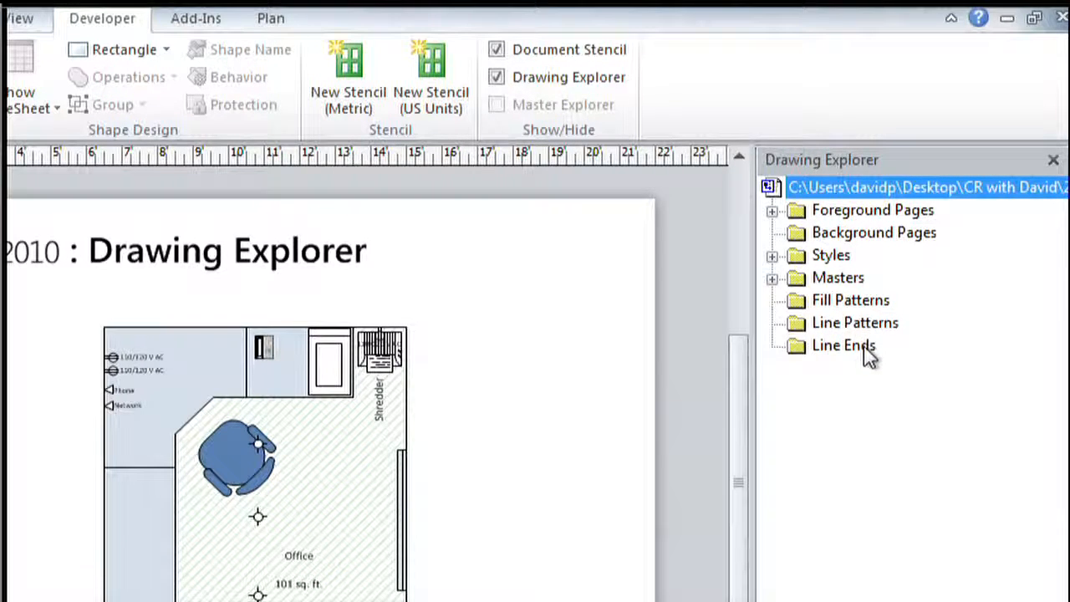
Expand the Masters folder and enlarge the Document Stencil window to compare the masters each one lists
left_click(832, 277)
left_click(771, 278)
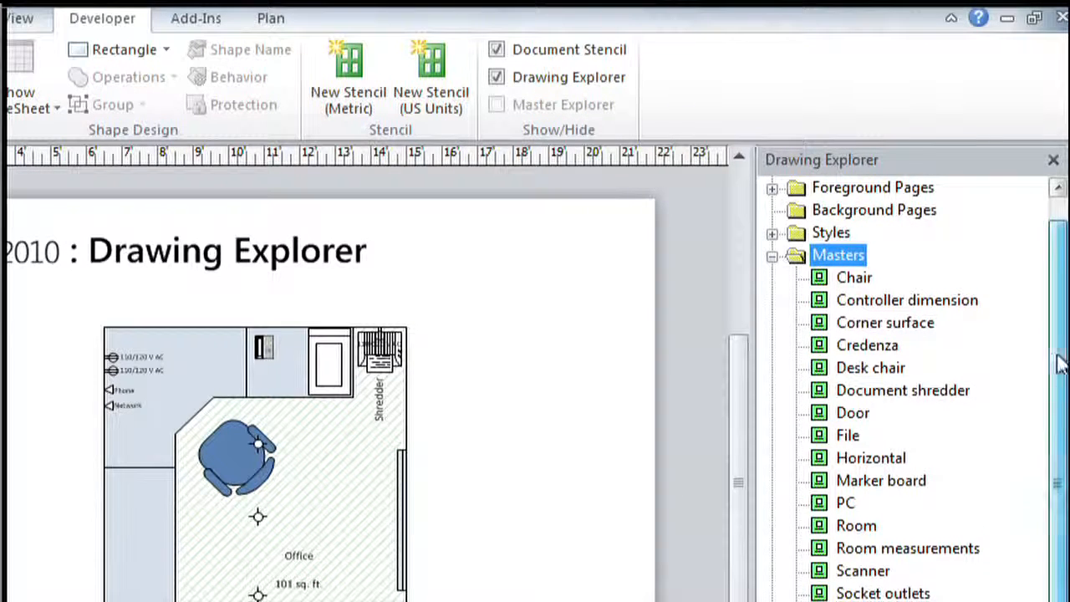
scroll(1060, 364, "down", 1)
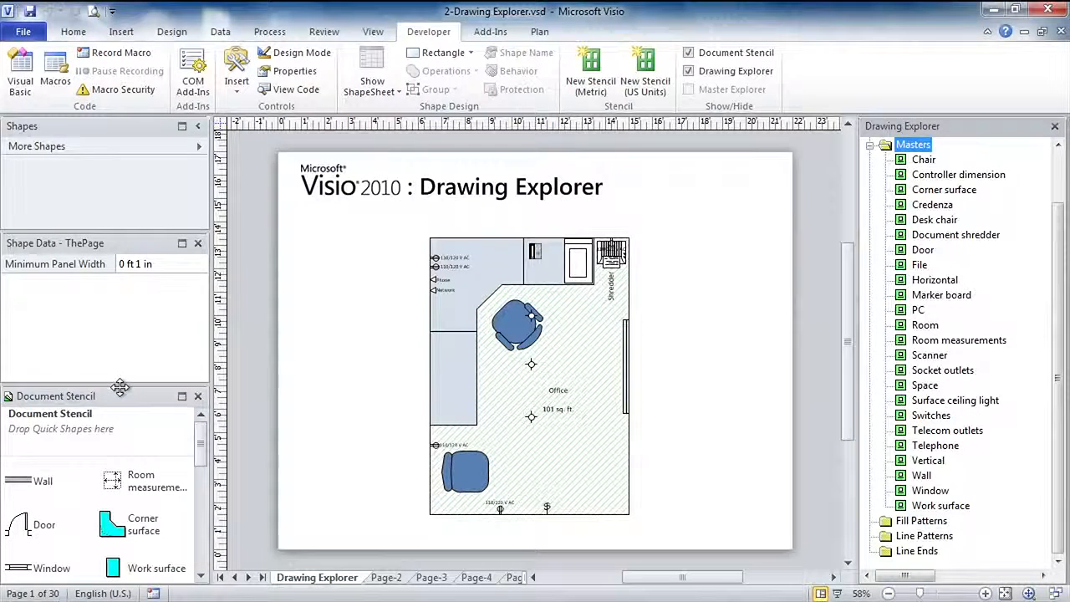
left_click_drag(119, 385, 119, 296)
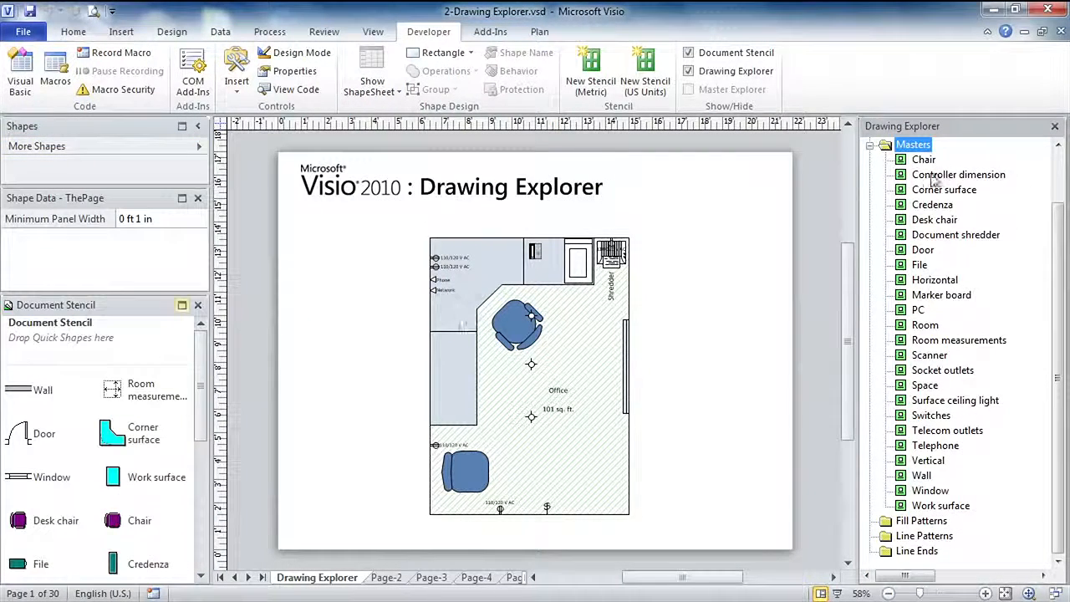
left_click(76, 396)
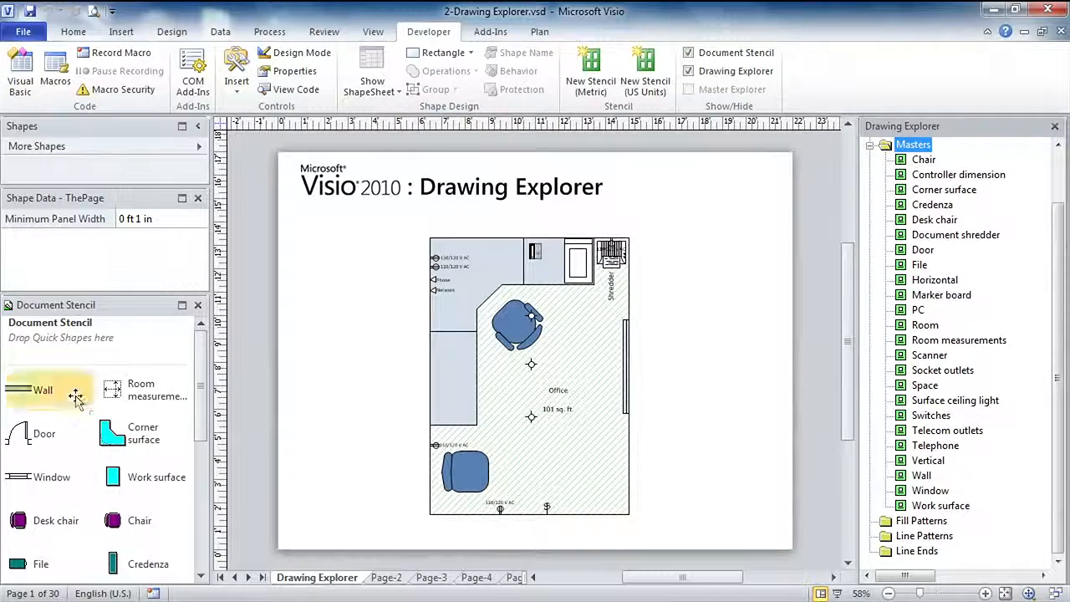
left_click_drag(201, 393, 198, 528)
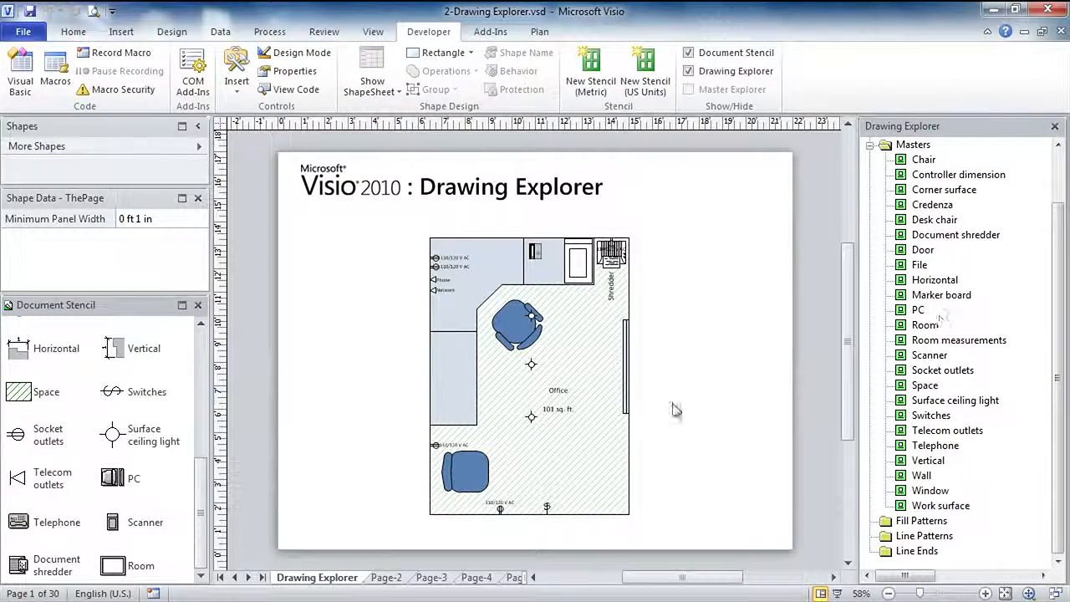
left_click_drag(208, 471, 178, 306)
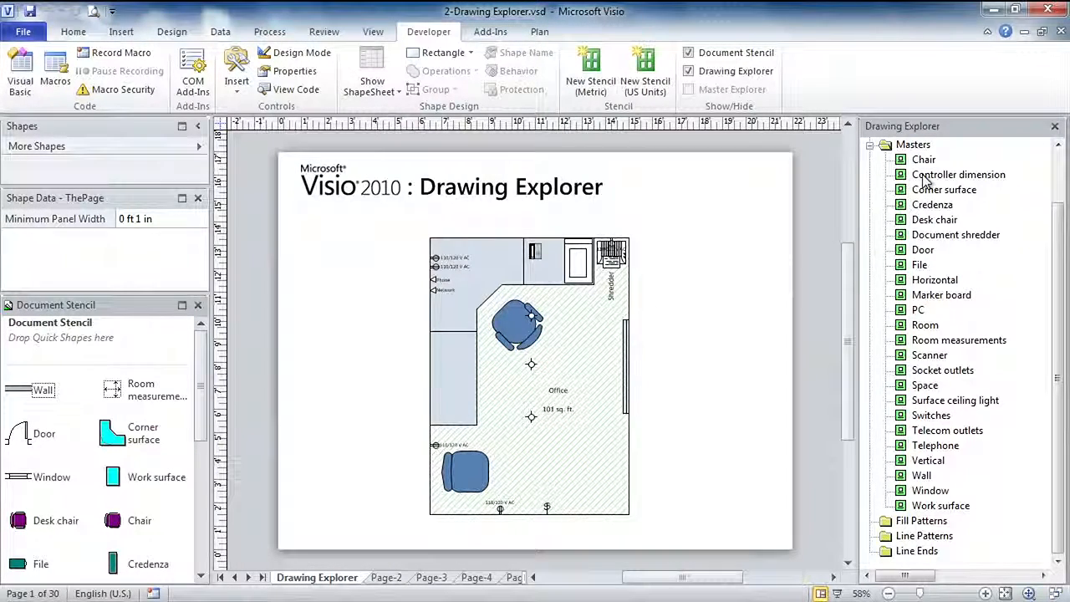
left_click_drag(1062, 230, 1061, 200)
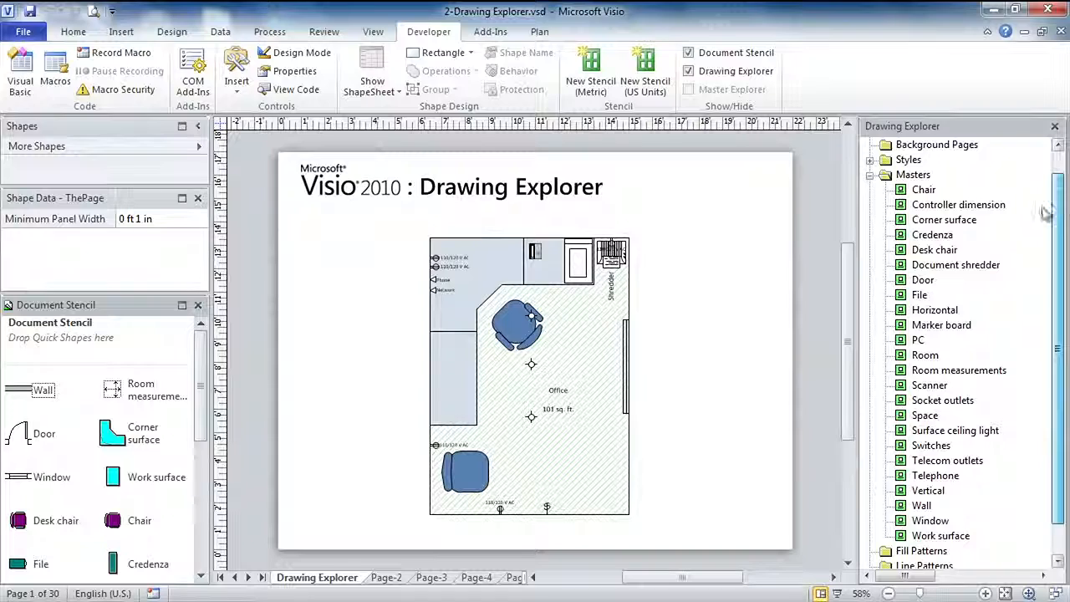
scroll(205, 387, "down", 5)
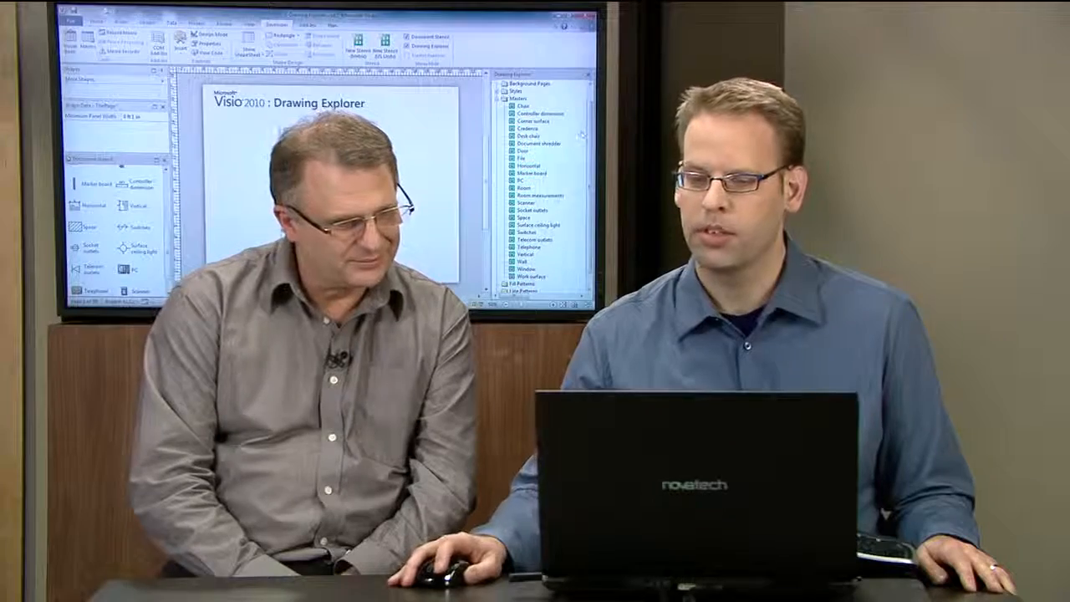
Collapse the Masters folder and expand Foreground Pages to look through the document's list of pages
double_click(912, 175)
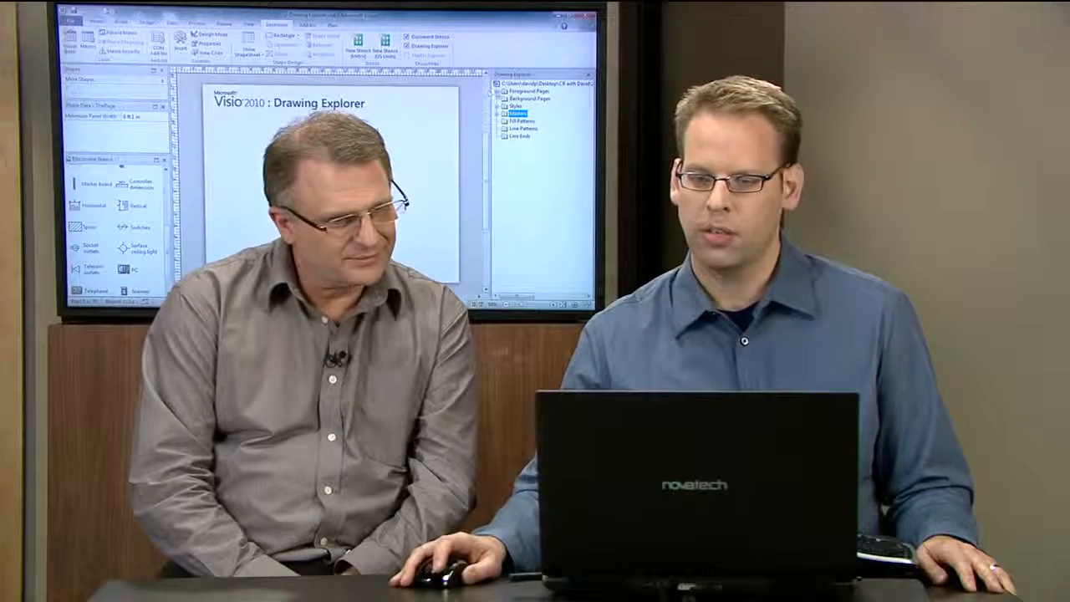
left_click(525, 101)
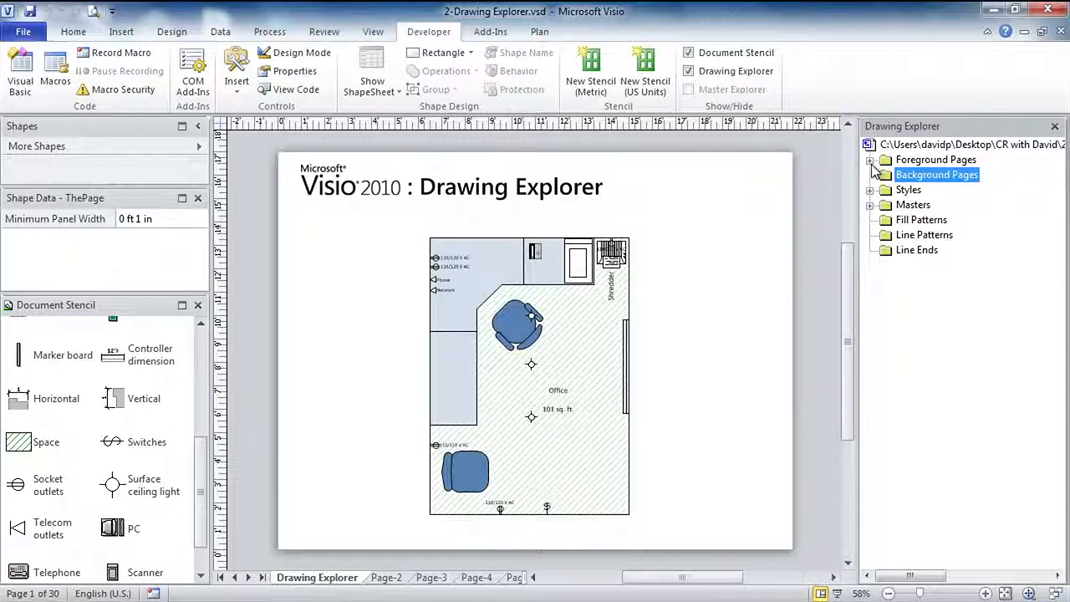
left_click(869, 161)
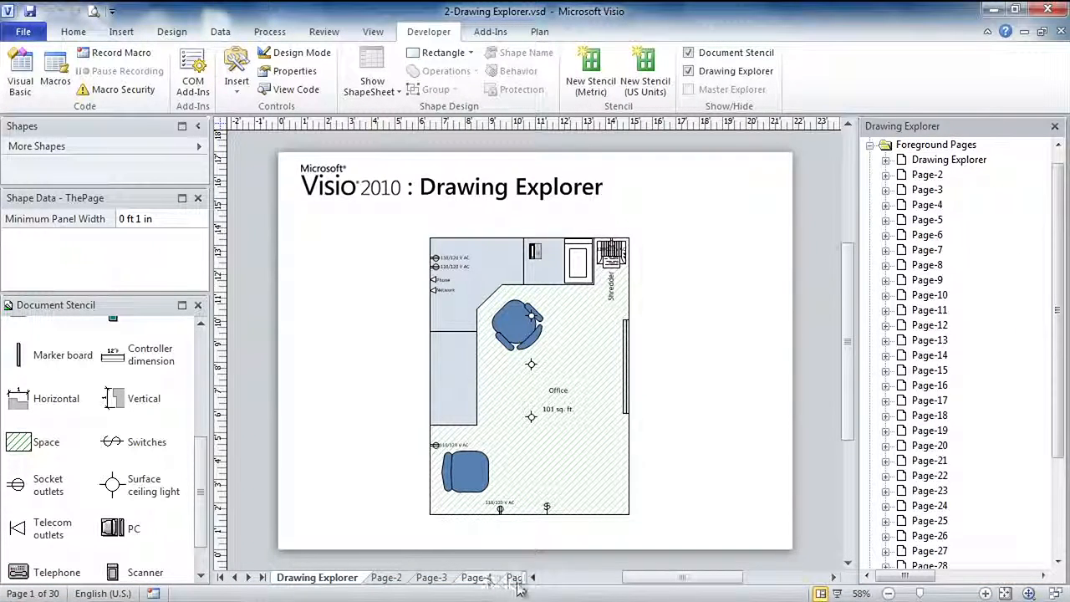
mouse_move(1057, 281)
left_mouse_down()
mouse_move(1065, 408)
mouse_move(1058, 343)
left_mouse_up()
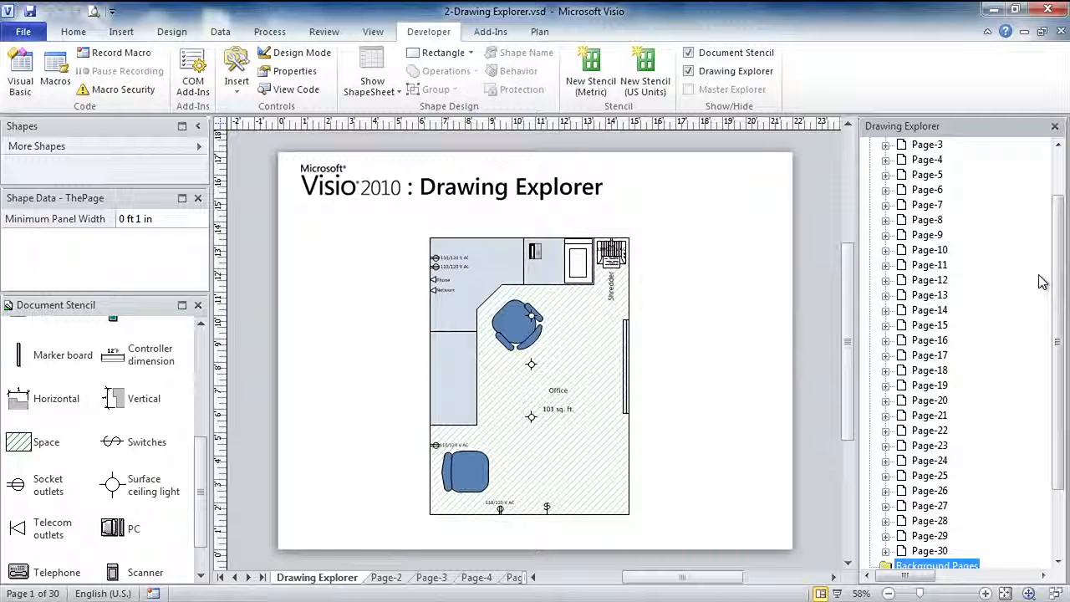
left_click_drag(1063, 311, 1063, 262)
Jump directly to Page-8, Page-21 and Page-24 from the Foreground Pages list
double_click(924, 265)
left_click(930, 461)
left_click(930, 506)
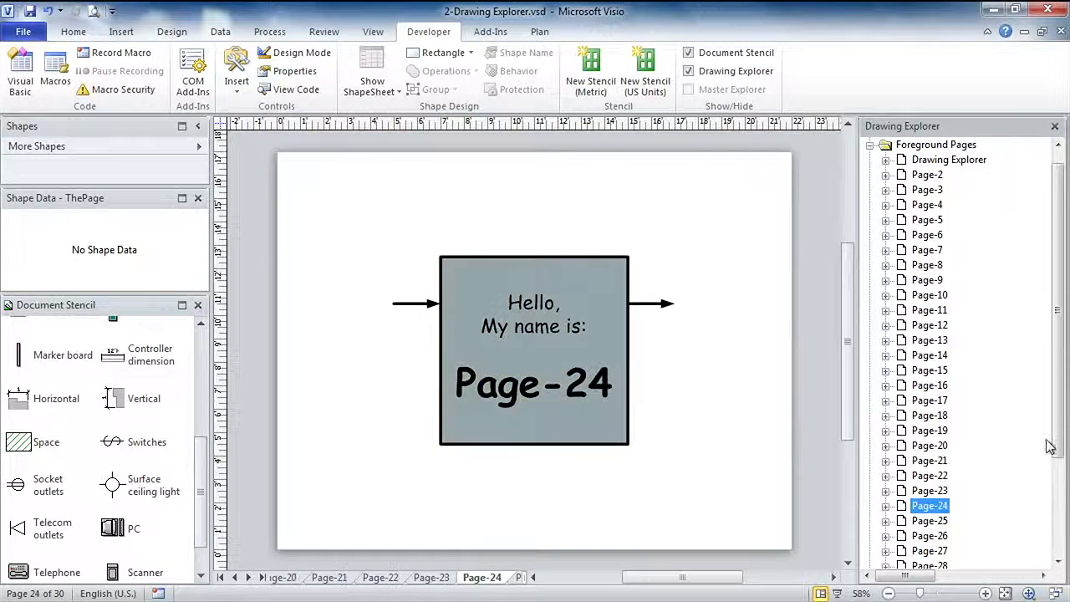
Step back through the foreground pages one at a time from Page-24 to Page-2
key("Up")
key("Up")
key("Up")
key("Up")
key("Up")
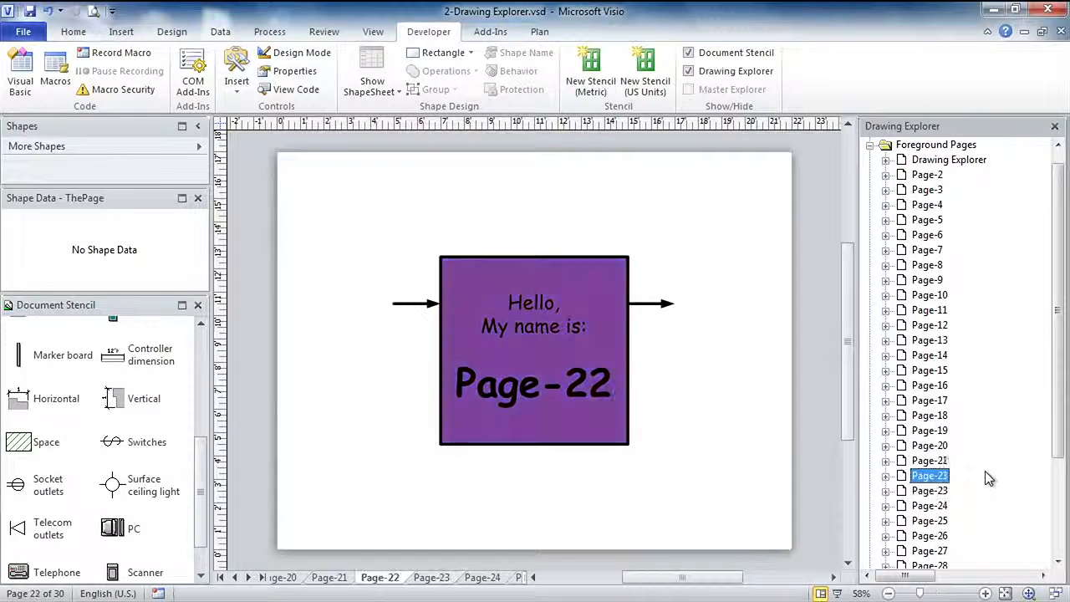
key("Up")
key("Up")
key("Up")
key("Up")
key("Up")
key("Up")
key("Up")
key("Up")
key("Up")
key("Up")
key("Up")
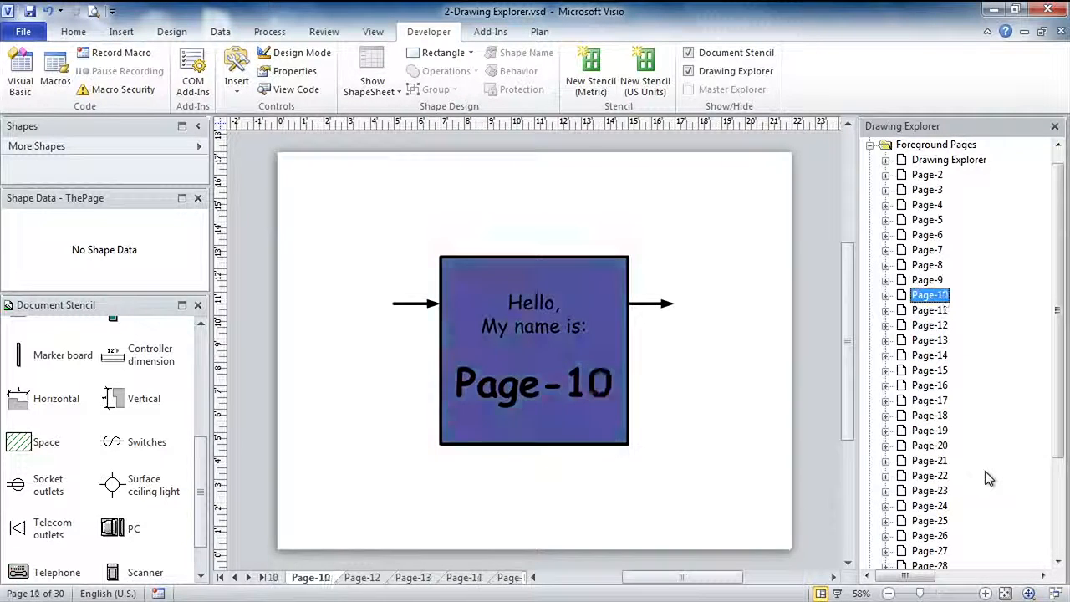
key("Up")
key("Up")
key("Up")
key("Up")
key("Up")
key("Up")
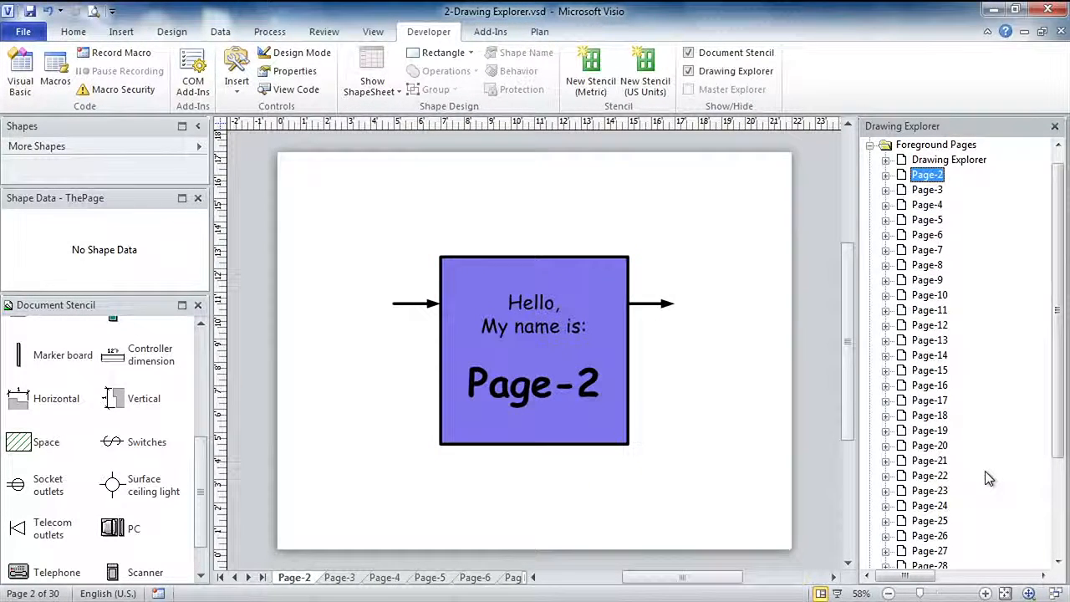
Rename Page-2 as Page Two and return to the Drawing Explorer page
key("Up")
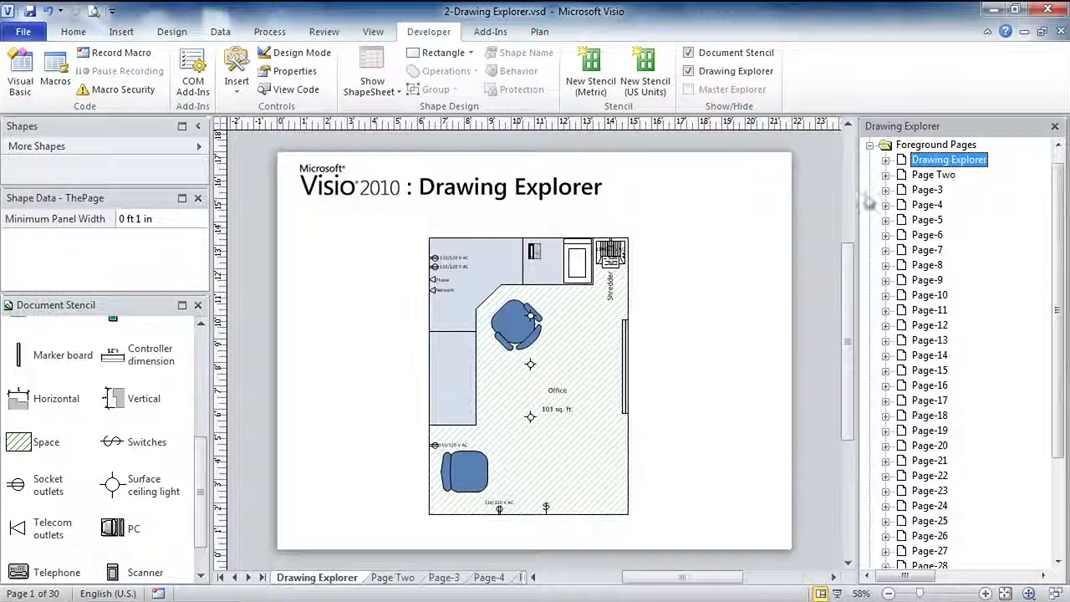
Expand the Drawing Explorer page's Shapes folder and select Sheet.15, Sheet.16 and Standard Office 1 in turn to locate them on the page
left_click(887, 161)
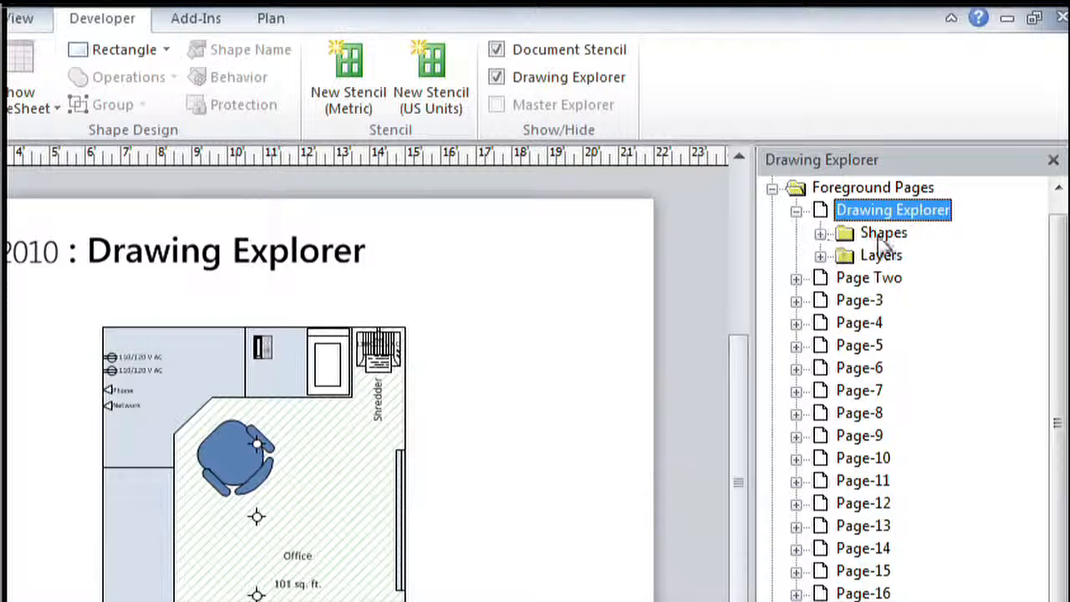
left_click(821, 233)
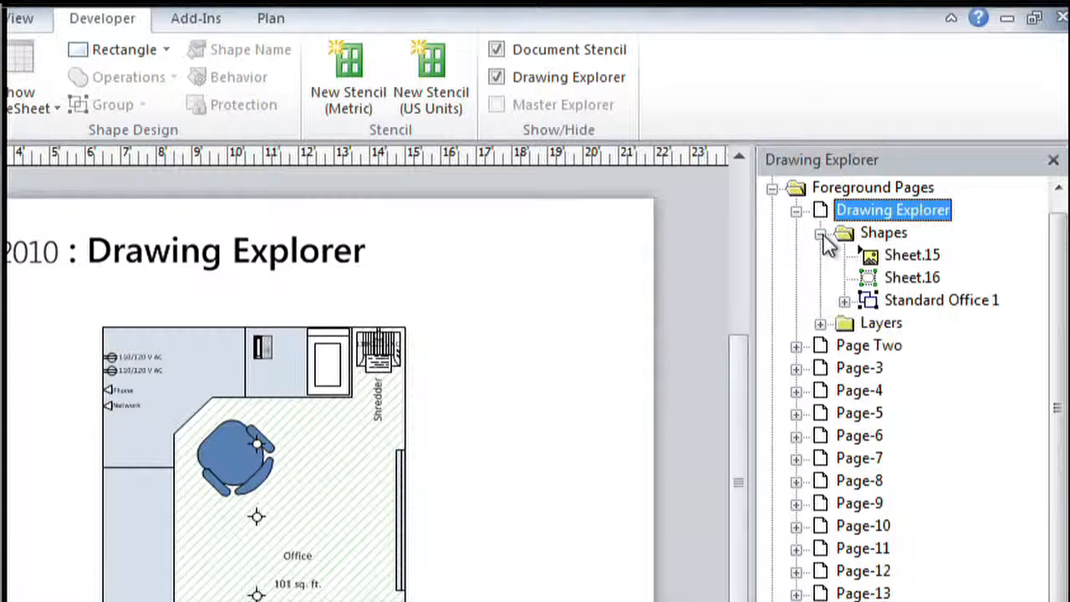
left_click(911, 260)
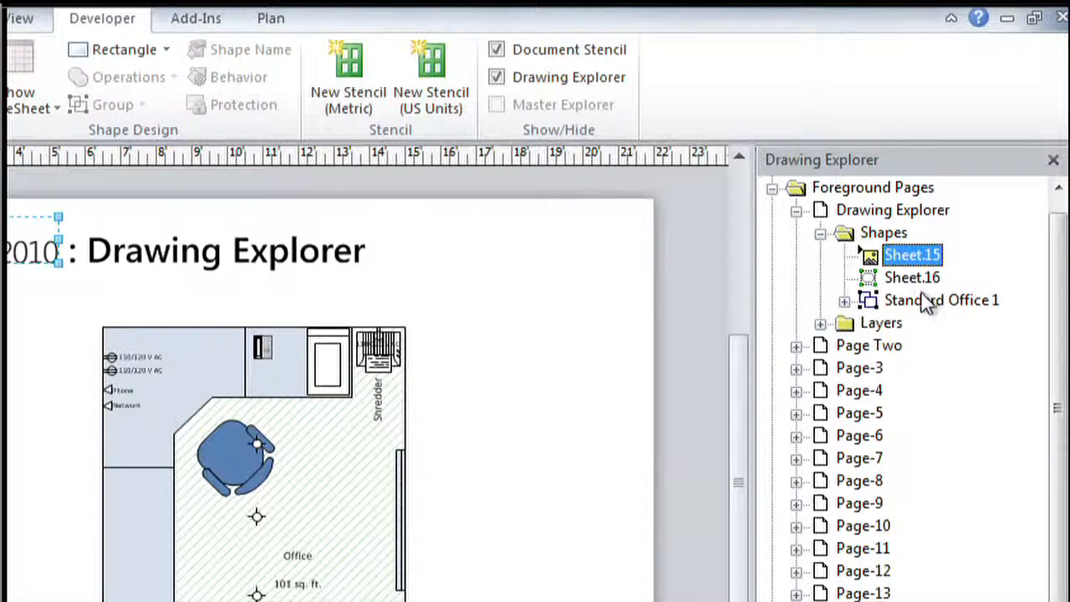
left_click(907, 278)
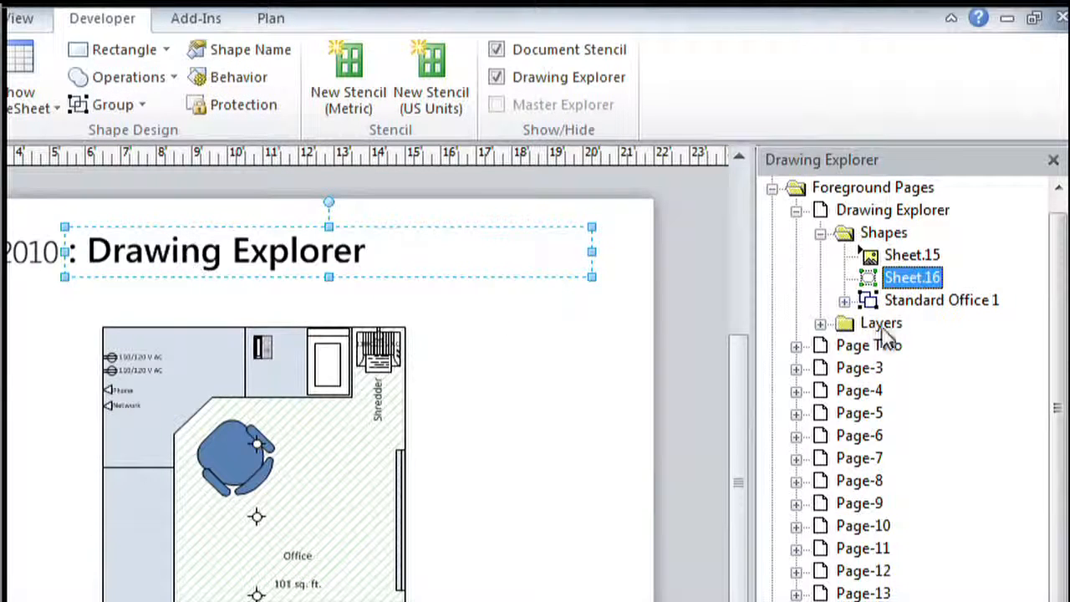
left_click(944, 304)
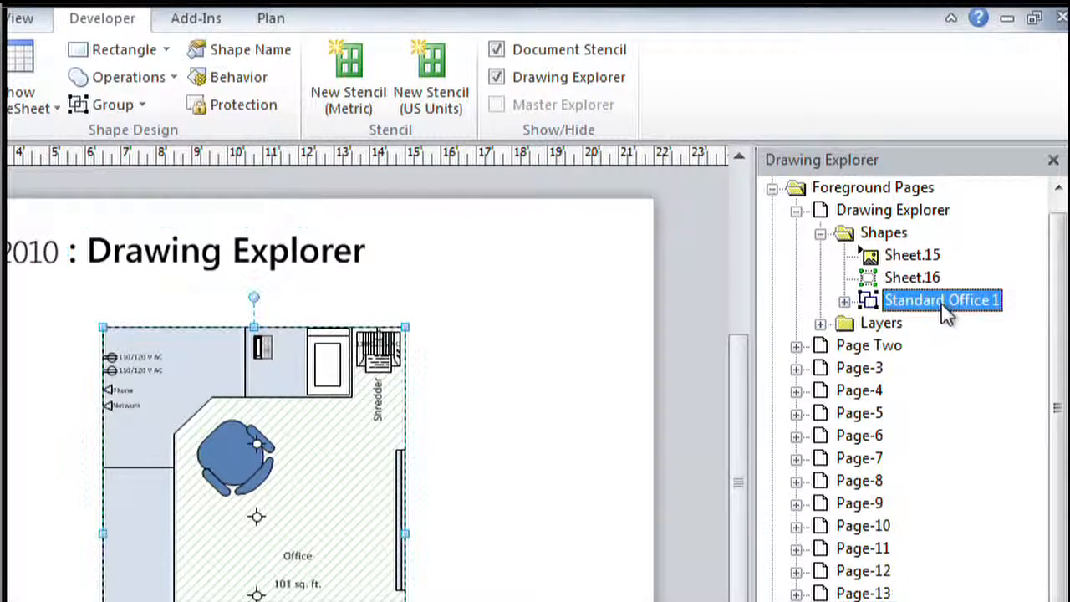
Expand the Shapes folder within Standard Office 1 and widen the Drawing Explorer so the full member names fit
left_click(844, 302)
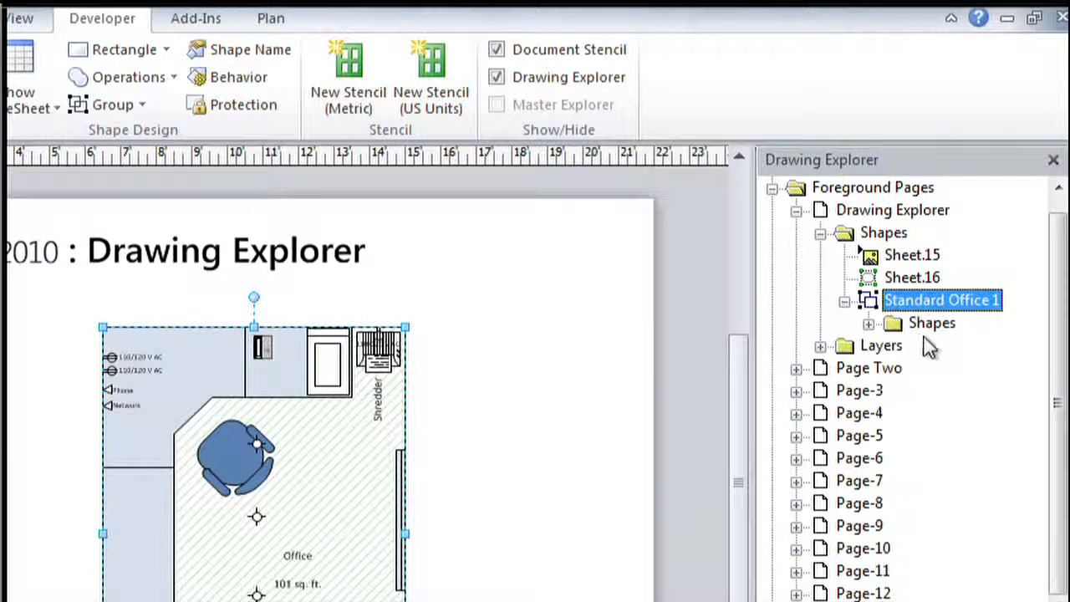
left_click(869, 325)
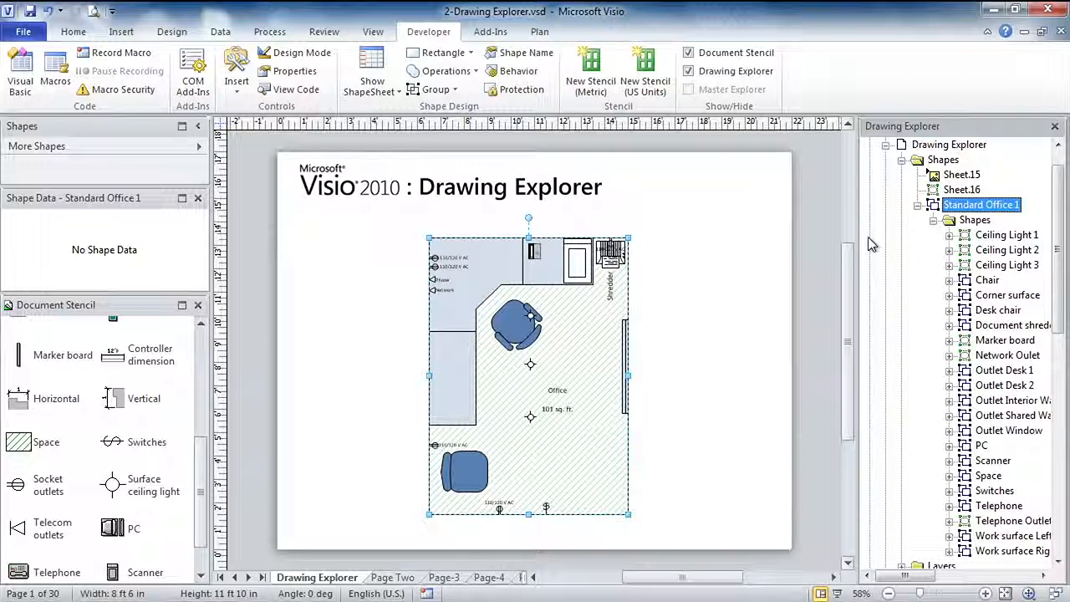
left_click_drag(859, 246, 821, 246)
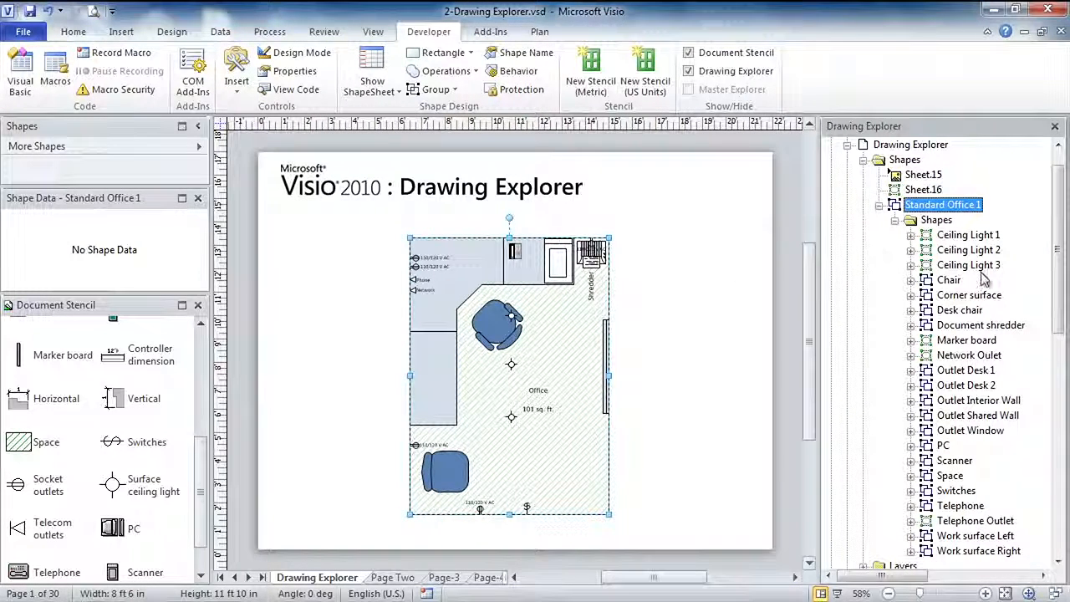